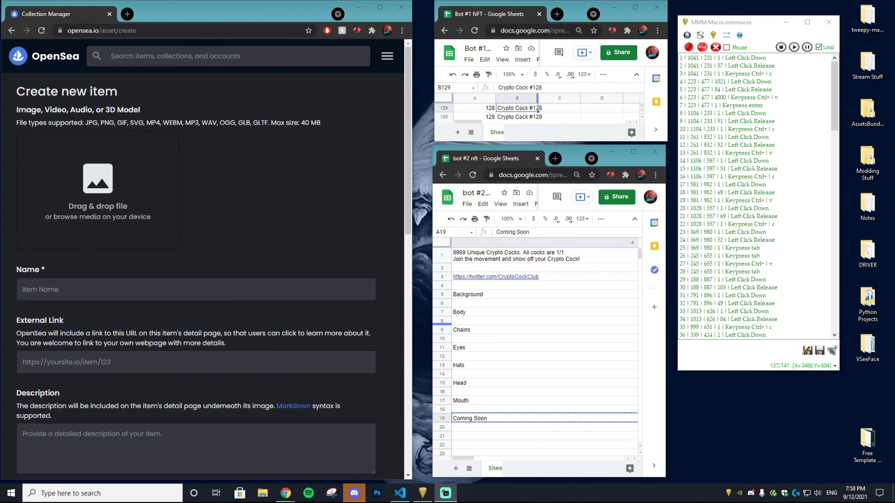
- Reposition the Mini Mouse Macro window and start clearing its 141-step macro list
{"action": "left_click", "coordinate": [726, 24]}
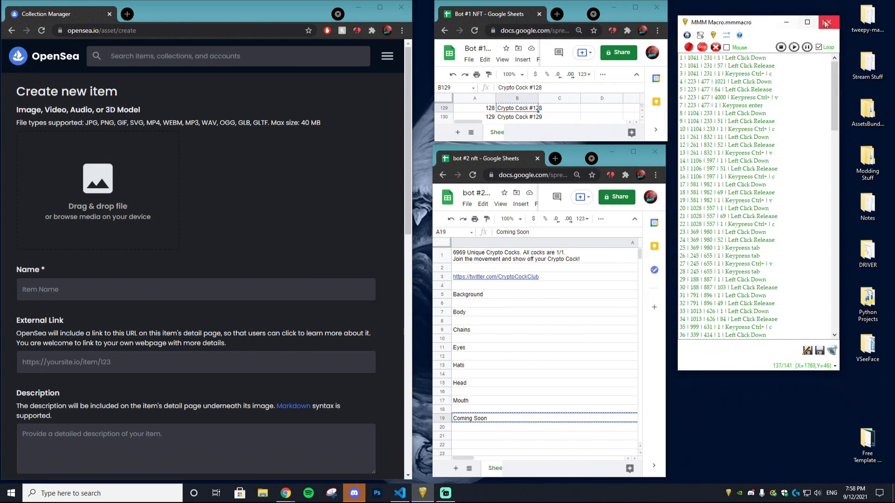
{"action": "mouse_move", "coordinate": [733, 24]}
{"action": "left_mouse_down"}
{"action": "mouse_move", "coordinate": [708, 55]}
{"action": "mouse_move", "coordinate": [746, 29]}
{"action": "left_mouse_up"}
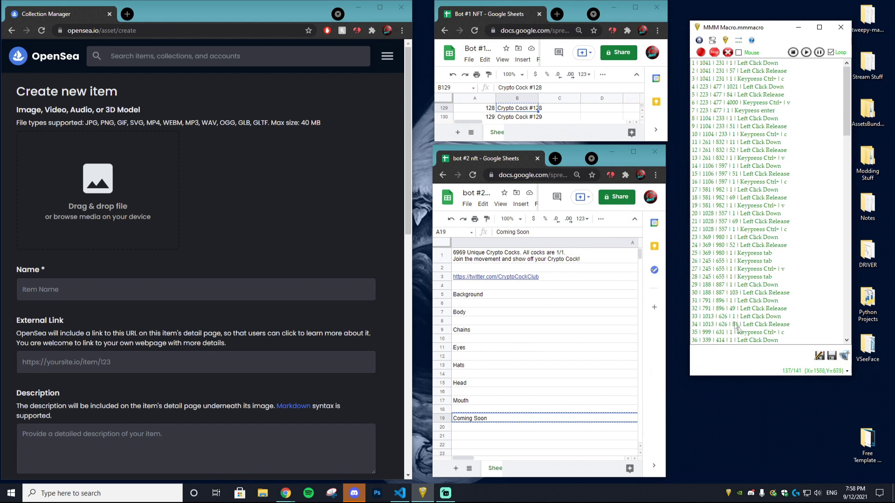
{"action": "scroll", "coordinate": [738, 280], "scroll_direction": "down", "scroll_amount": 17}
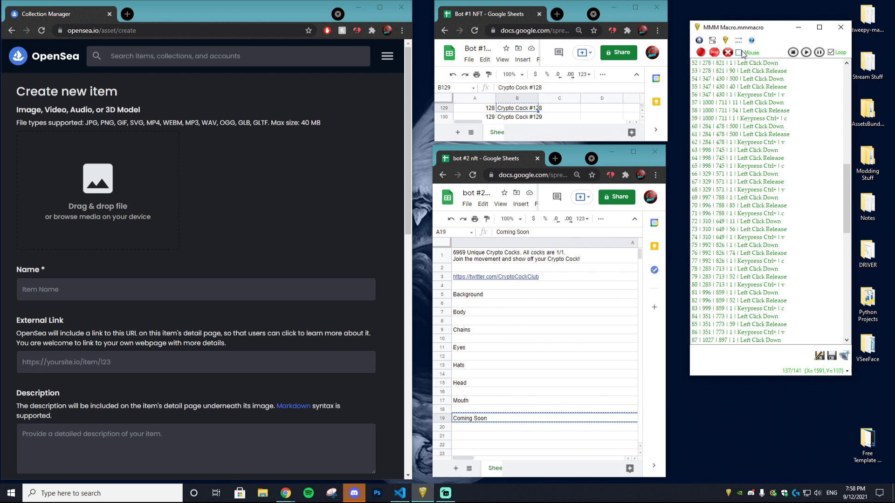
{"action": "left_click", "coordinate": [727, 52]}
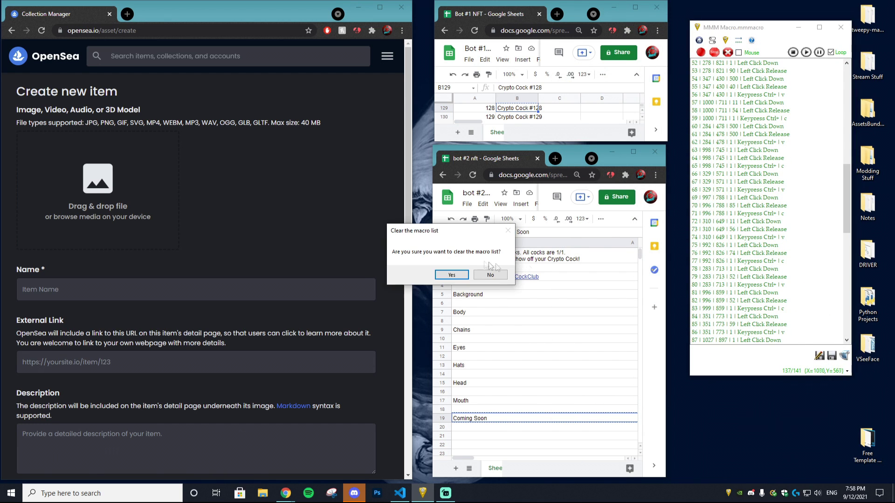
- Confirm emptying the macro list and bring the Bot #1 NFT spreadsheet up maximized
{"action": "left_click", "coordinate": [450, 275]}
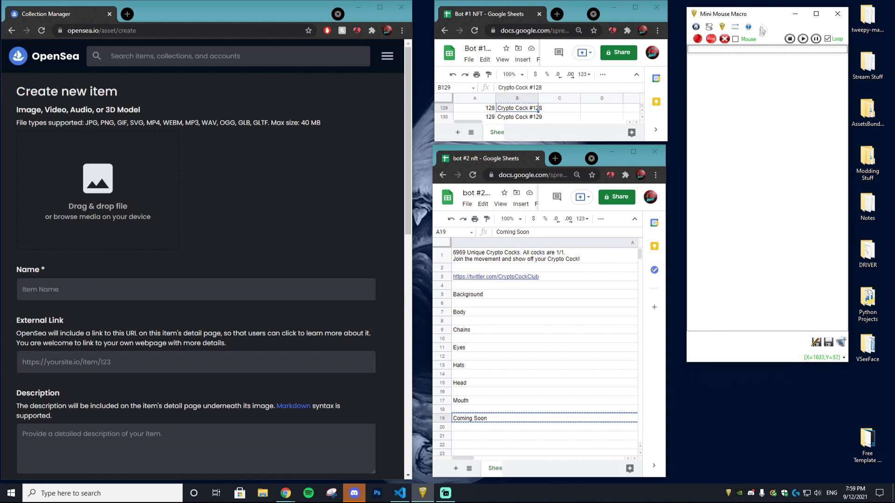
{"action": "left_click", "coordinate": [380, 8]}
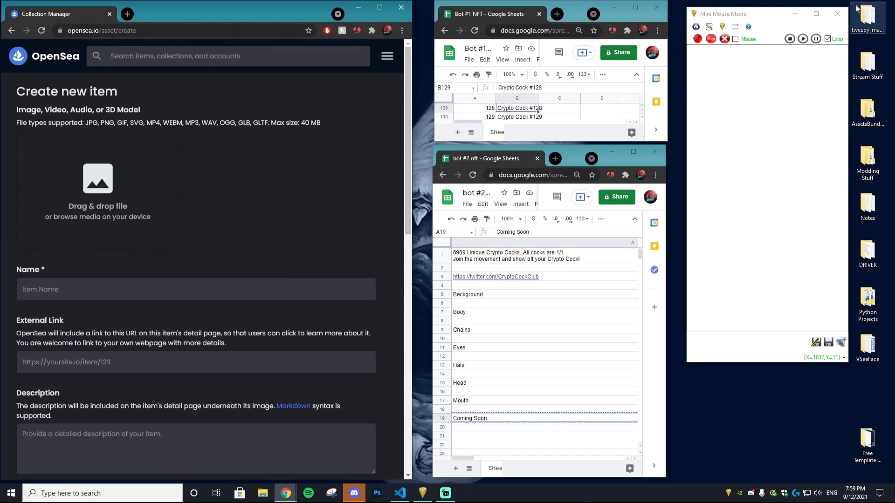
{"action": "left_click", "coordinate": [863, 6]}
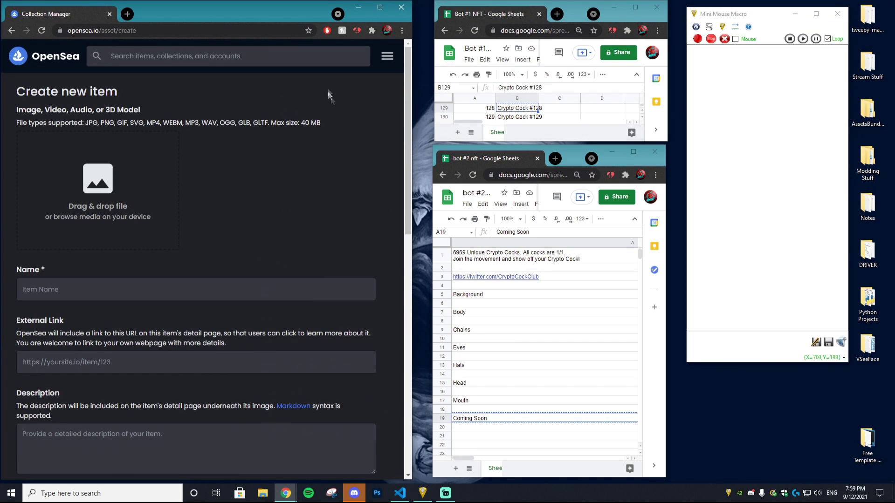
{"action": "left_click", "coordinate": [571, 16]}
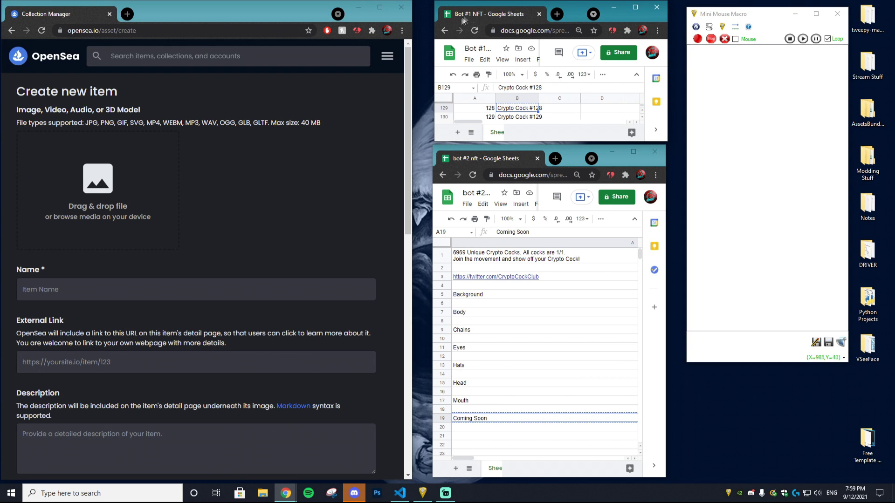
{"action": "left_click", "coordinate": [635, 7]}
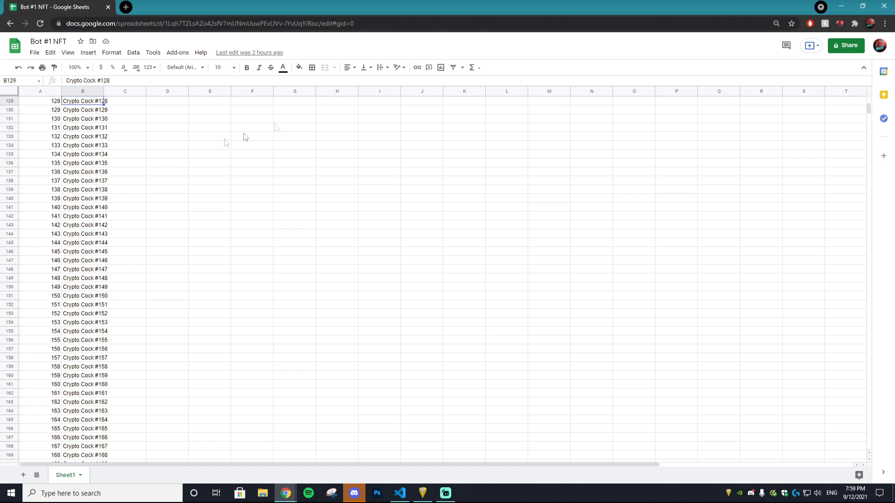
- Inspect the File Name, NFT Name and Example Name headers and the first rows
{"action": "left_click_drag", "start_coordinate": [870, 107], "coordinate": [871, 98]}
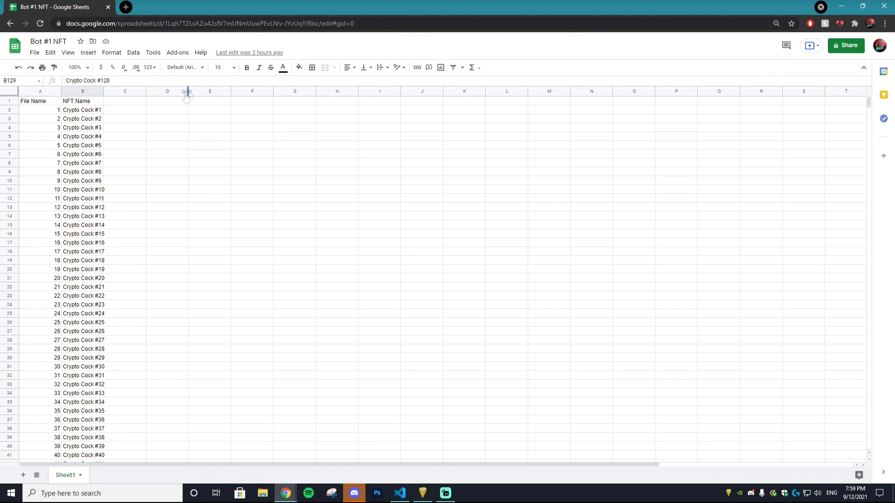
{"action": "left_click", "coordinate": [41, 104]}
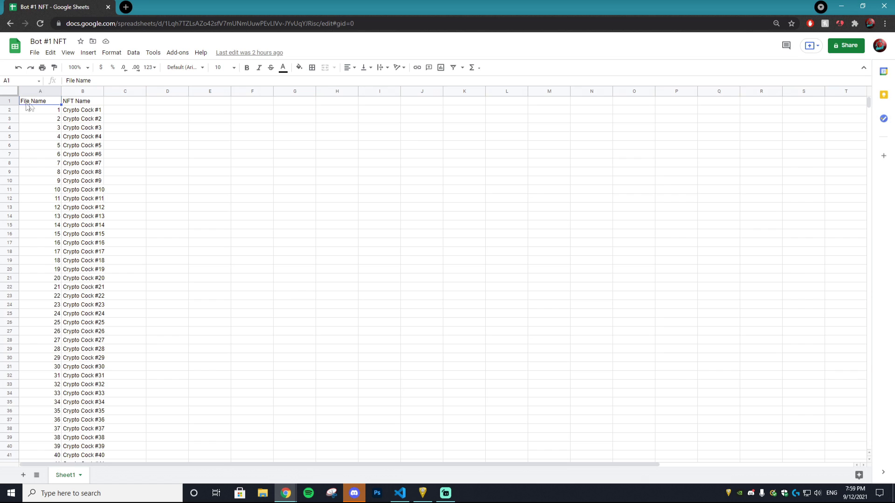
{"action": "left_click", "coordinate": [83, 104]}
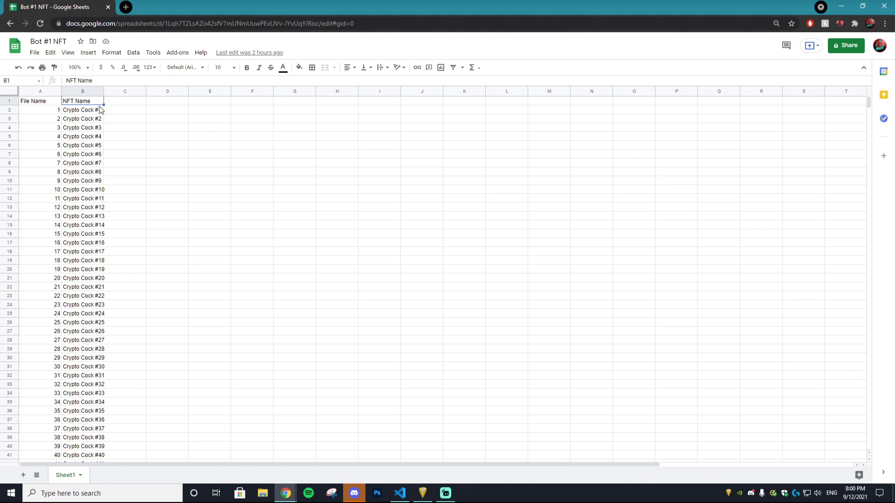
{"action": "left_click", "coordinate": [41, 112]}
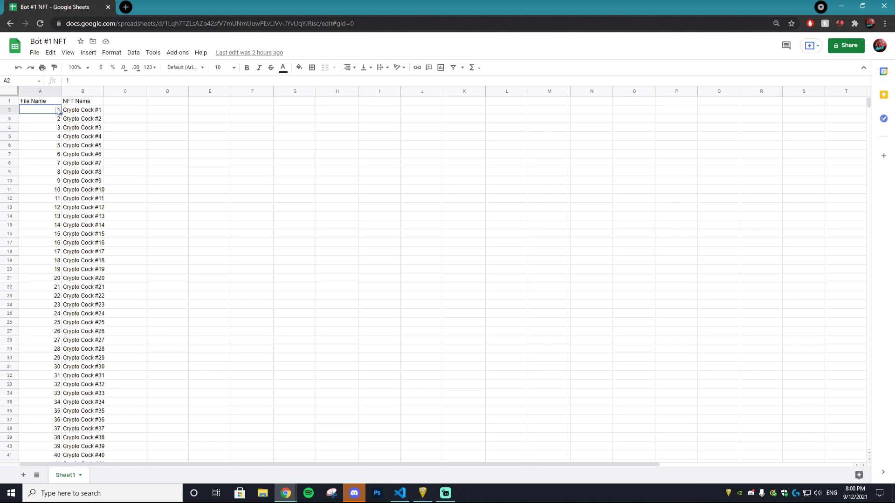
{"action": "left_click", "coordinate": [86, 110]}
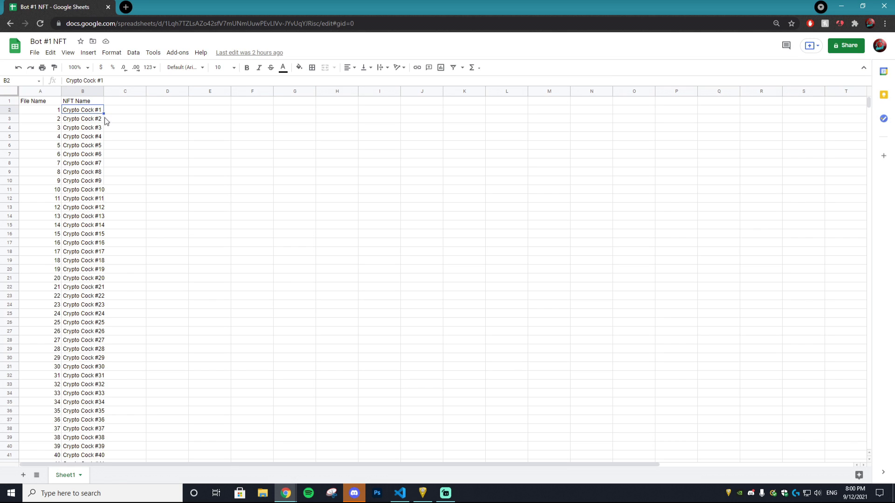
{"action": "left_click", "coordinate": [55, 120]}
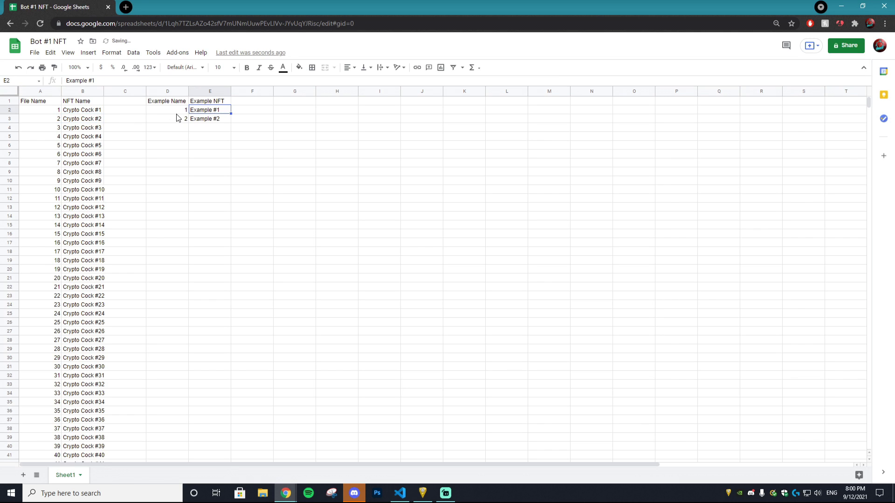
{"action": "left_click", "coordinate": [165, 102]}
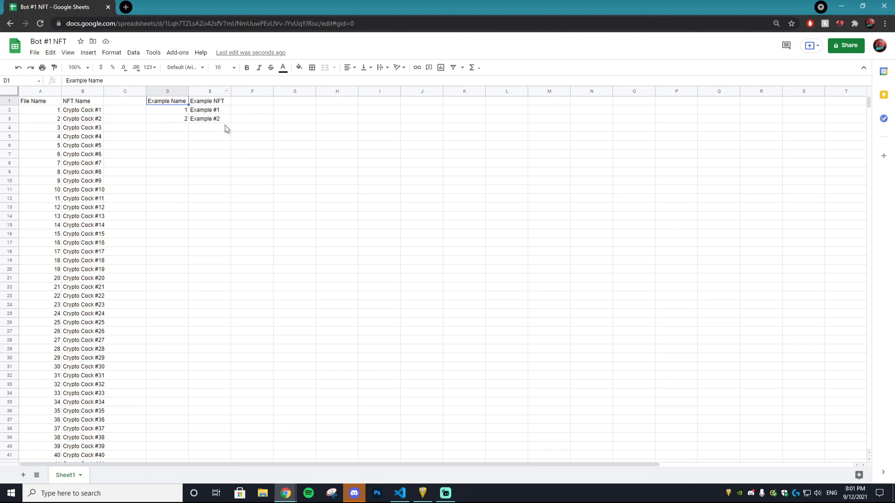
- Autofill D2:E3 down to row 41, then restore the Sheets window to small size
{"action": "left_click", "coordinate": [186, 111]}
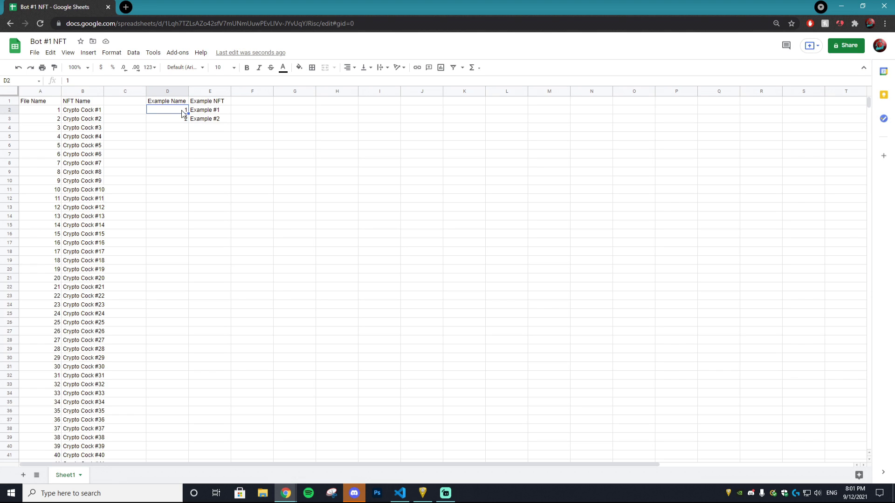
{"action": "left_click", "coordinate": [220, 120], "text": "shift"}
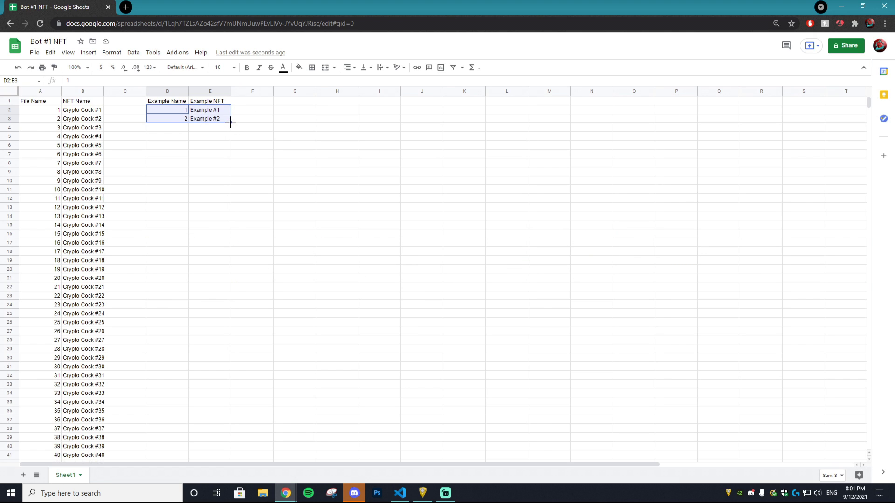
{"action": "left_click_drag", "start_coordinate": [231, 123], "coordinate": [229, 394]}
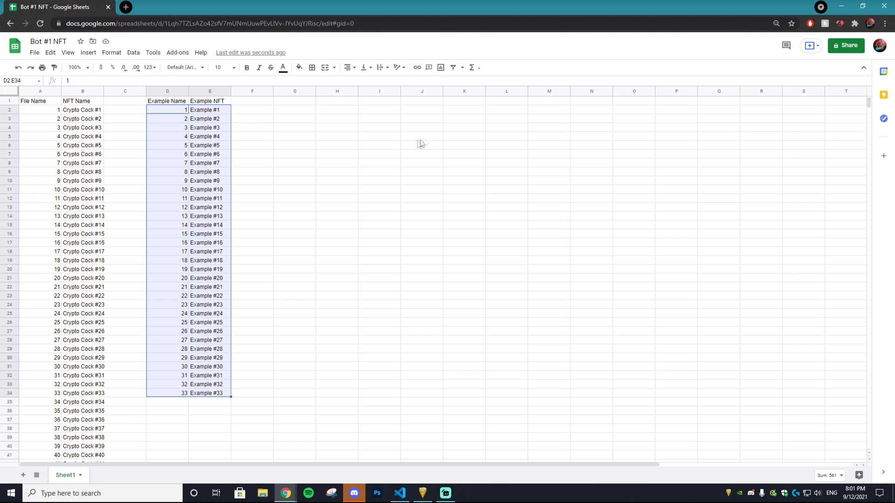
{"action": "left_click_drag", "start_coordinate": [231, 397], "coordinate": [231, 459]}
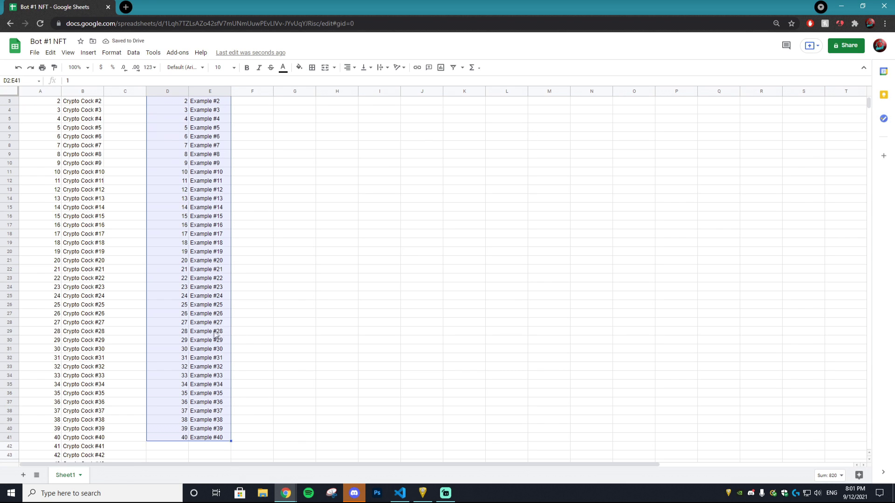
{"action": "scroll", "coordinate": [217, 333], "scroll_direction": "down", "scroll_amount": 12}
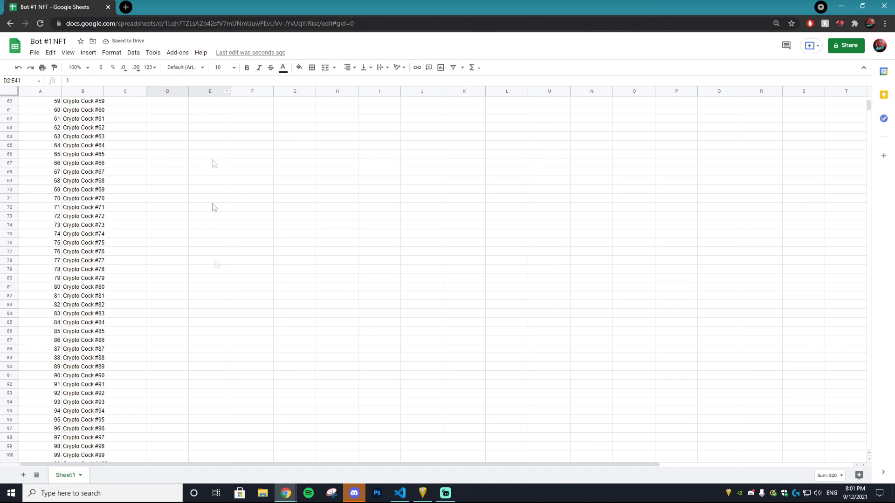
{"action": "scroll", "coordinate": [228, 403], "scroll_direction": "up", "scroll_amount": 5}
{"action": "scroll", "coordinate": [229, 403], "scroll_direction": "up", "scroll_amount": 8}
{"action": "left_click", "coordinate": [219, 110]}
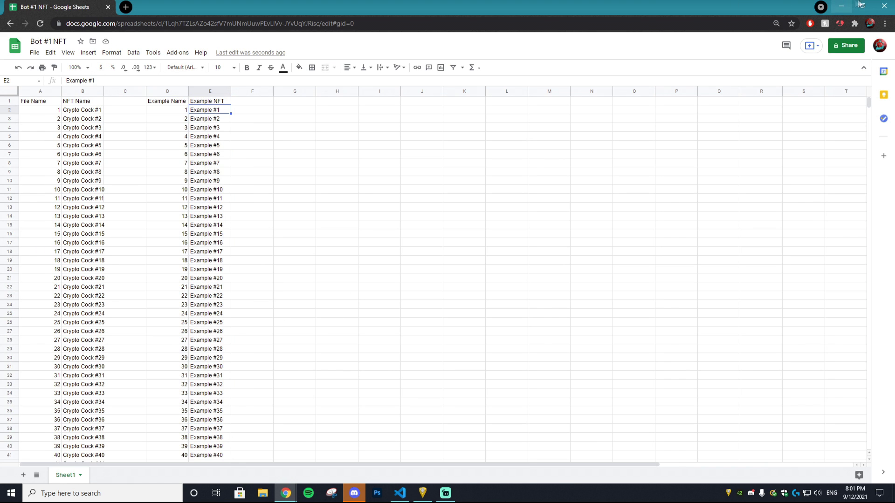
{"action": "left_click", "coordinate": [863, 6]}
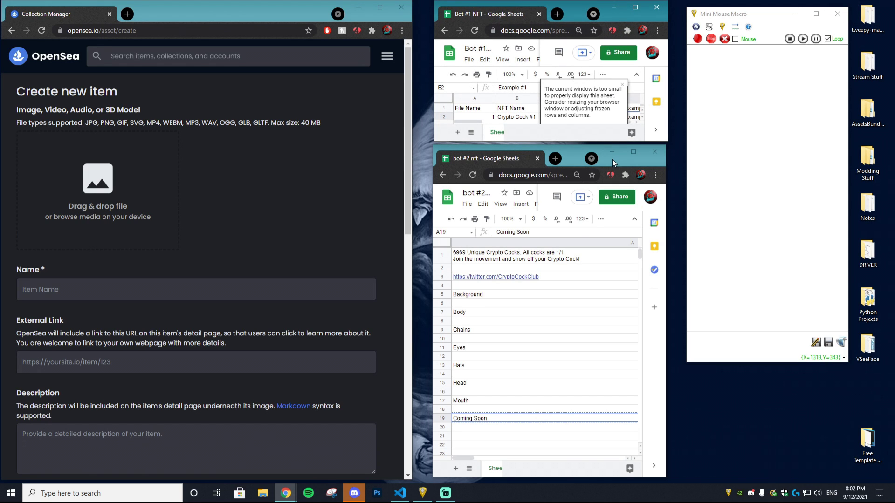
- Maximize the bot #2 nft sheet and review the description, Twitter link and Background cells
{"action": "left_click", "coordinate": [633, 152]}
{"action": "left_click", "coordinate": [179, 107]}
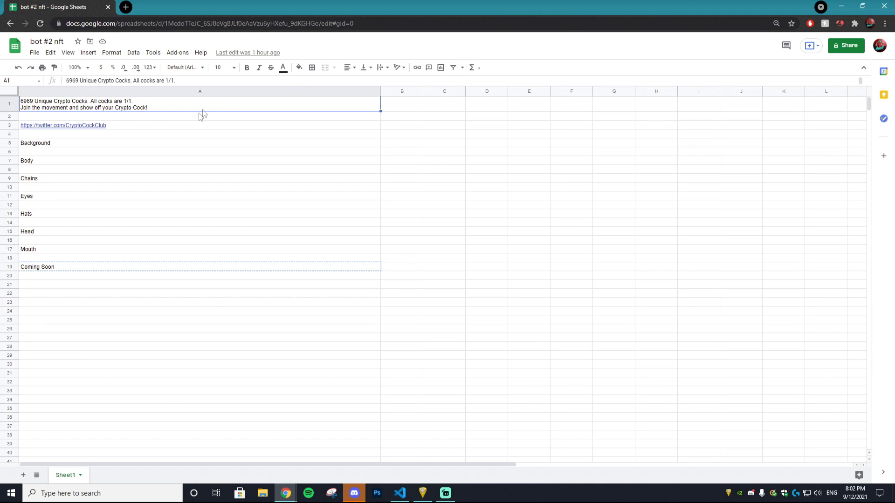
{"action": "mouse_move", "coordinate": [240, 130]}
{"action": "left_click", "coordinate": [113, 127]}
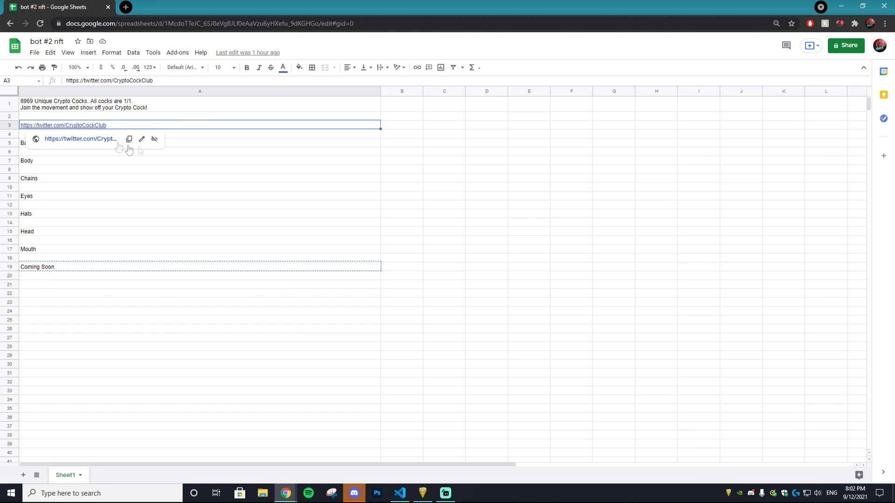
{"action": "left_click", "coordinate": [70, 144]}
{"action": "scroll", "coordinate": [61, 124], "scroll_direction": "down", "scroll_amount": 1}
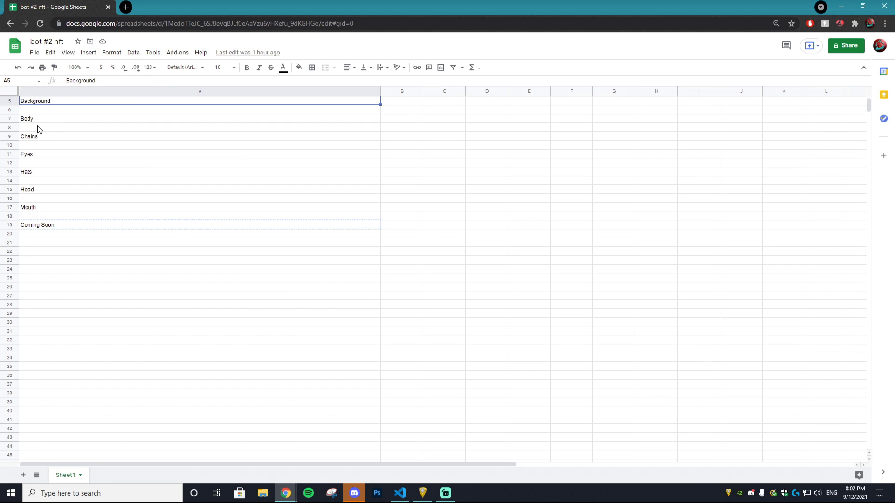
- Step through the Body, Chains, Eyes and Hats labels, then restore the window size
{"action": "left_click", "coordinate": [38, 121]}
{"action": "left_click", "coordinate": [38, 103]}
{"action": "left_click", "coordinate": [38, 139]}
{"action": "left_click", "coordinate": [38, 156]}
{"action": "left_click", "coordinate": [41, 175]}
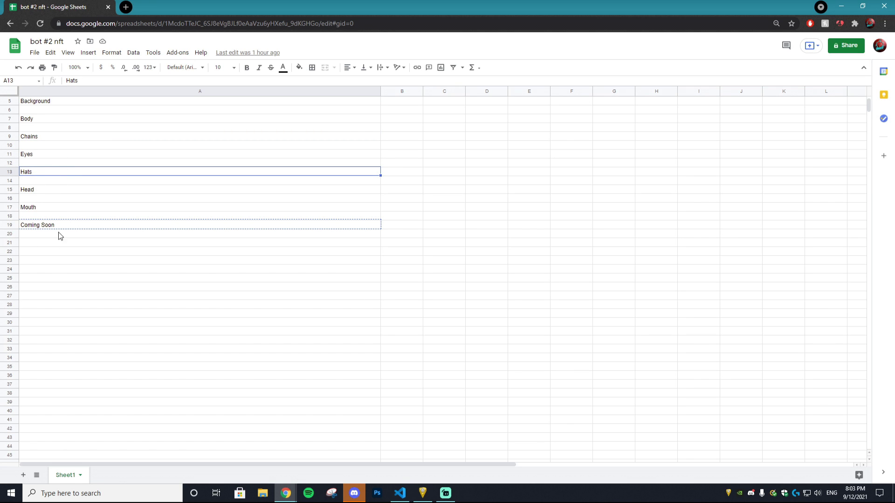
{"action": "scroll", "coordinate": [124, 242], "scroll_direction": "up", "scroll_amount": 2}
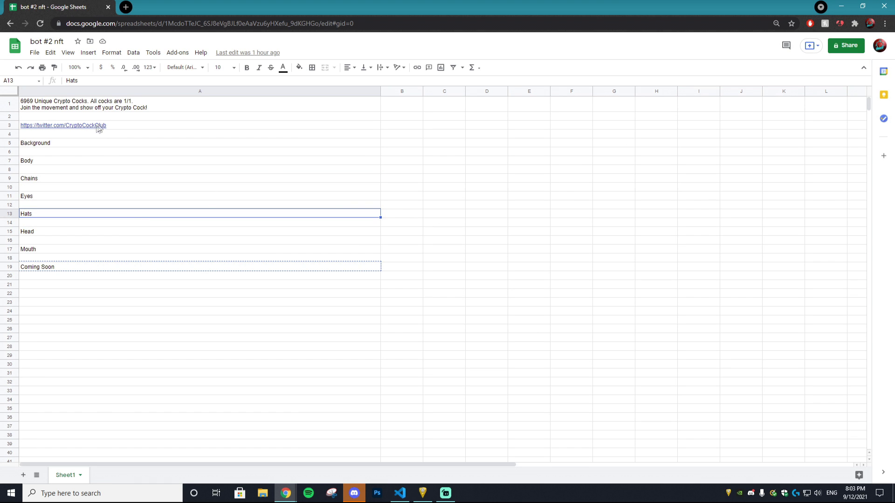
{"action": "key", "text": "super+Down"}
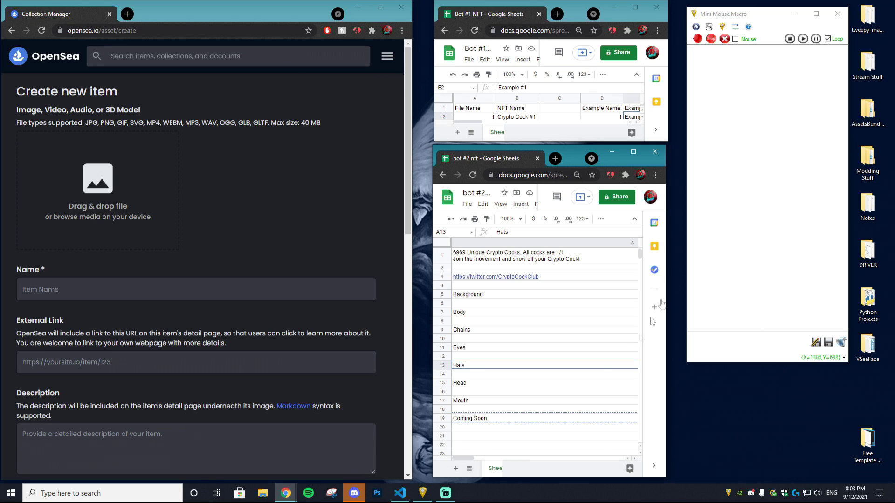
- Start a new macro recording, copy 124 from cell A125, and click OpenSea's upload area
{"action": "left_click", "coordinate": [700, 40]}
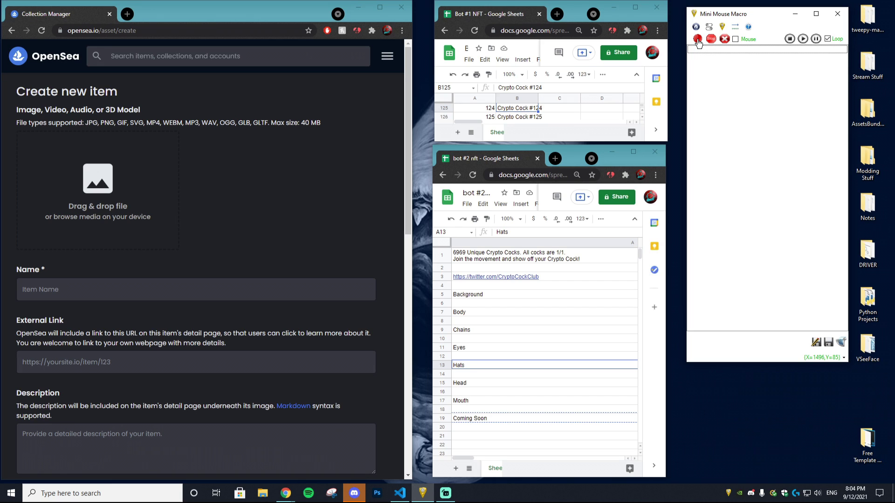
{"action": "left_click", "coordinate": [698, 41]}
{"action": "left_click", "coordinate": [486, 112]}
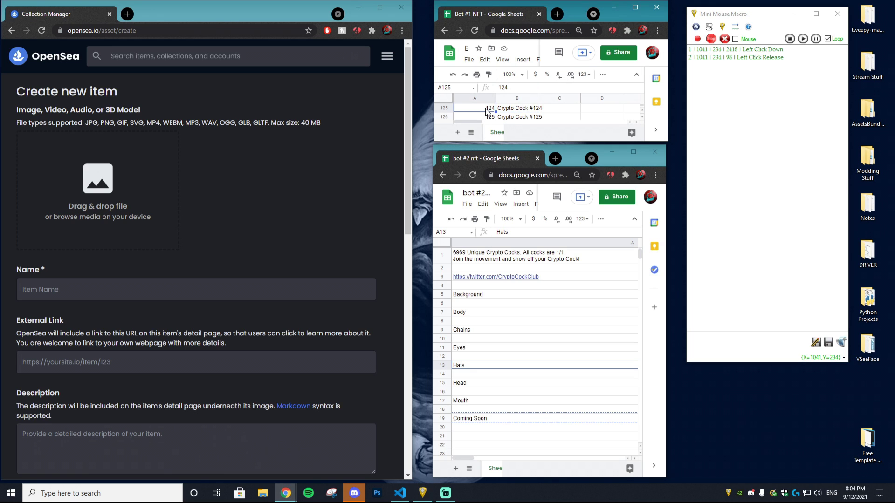
{"action": "key", "text": "ctrl+c"}
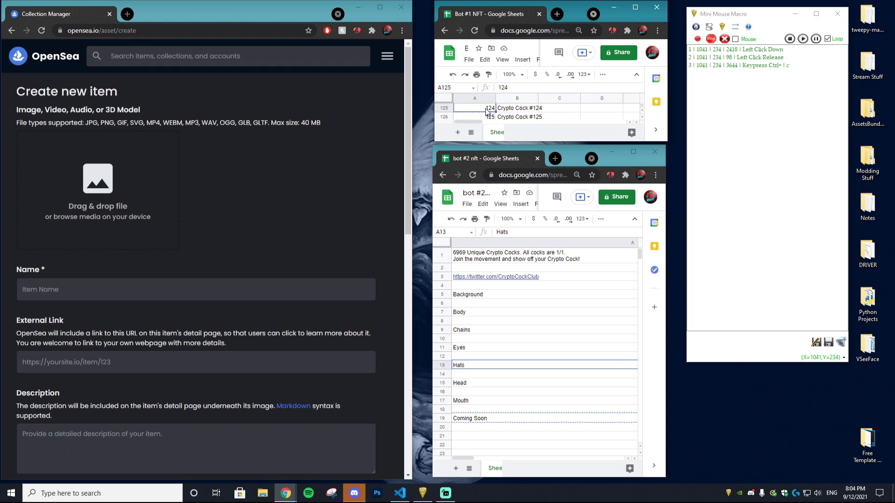
{"action": "left_click", "coordinate": [93, 191]}
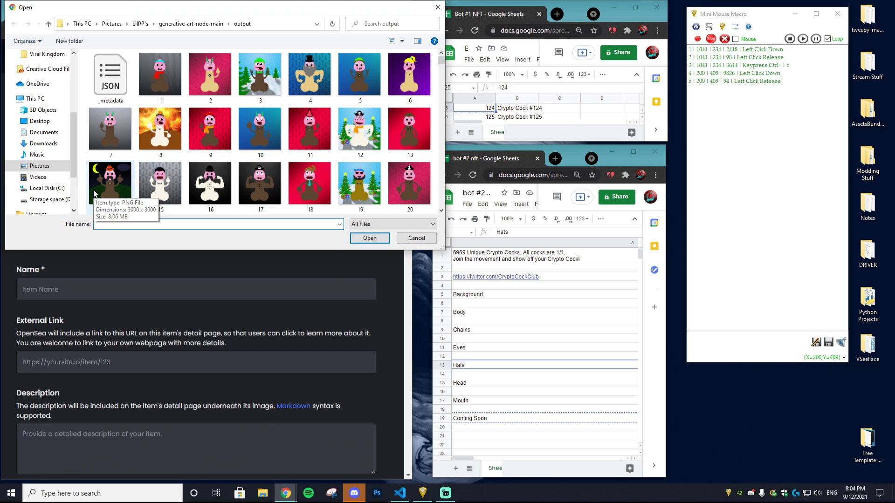
- Upload image 124 and name the item Crypto Cock #124 from cell B125
{"action": "key", "text": "ctrl+v"}
{"action": "key", "text": "Return"}
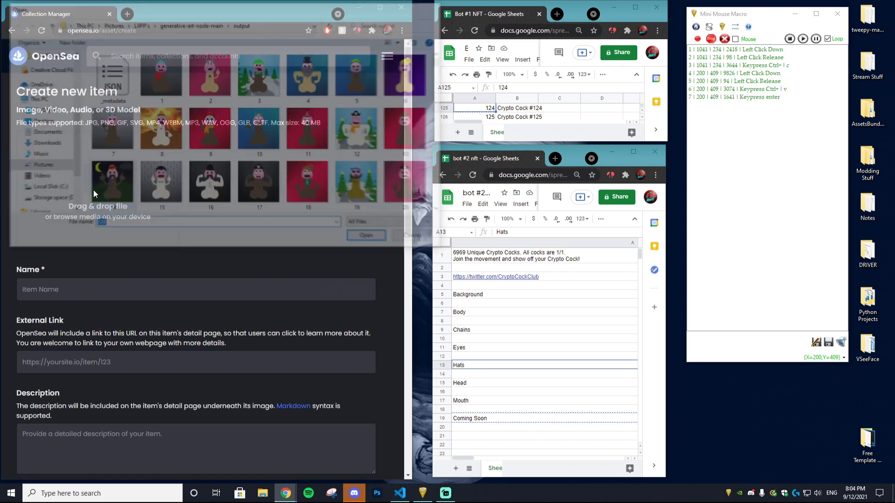
{"action": "left_click", "coordinate": [521, 108]}
{"action": "key", "text": "ctrl+c"}
{"action": "left_click", "coordinate": [113, 347]}
{"action": "key", "text": "ctrl+v"}
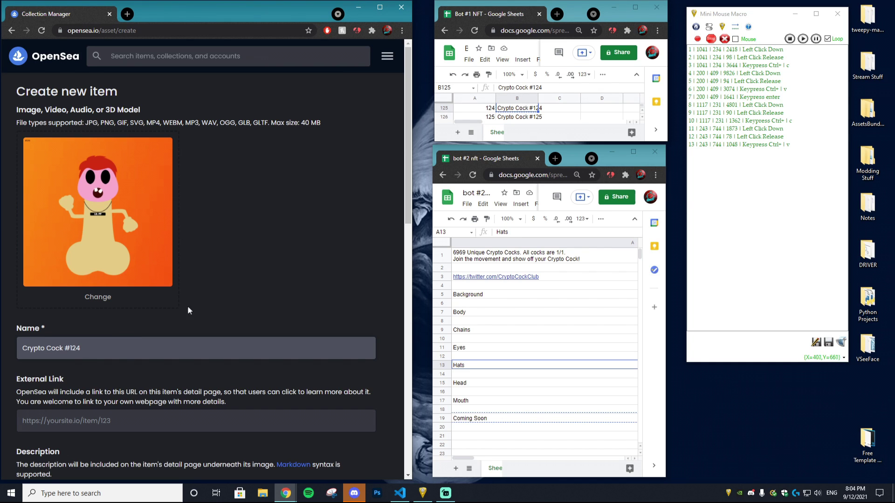
{"action": "left_click", "coordinate": [501, 278]}
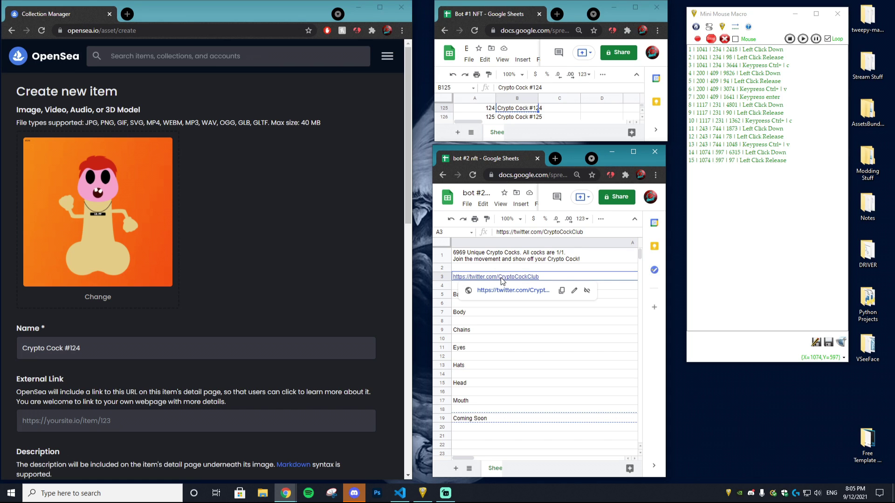
{"action": "key", "text": "ctrl+c"}
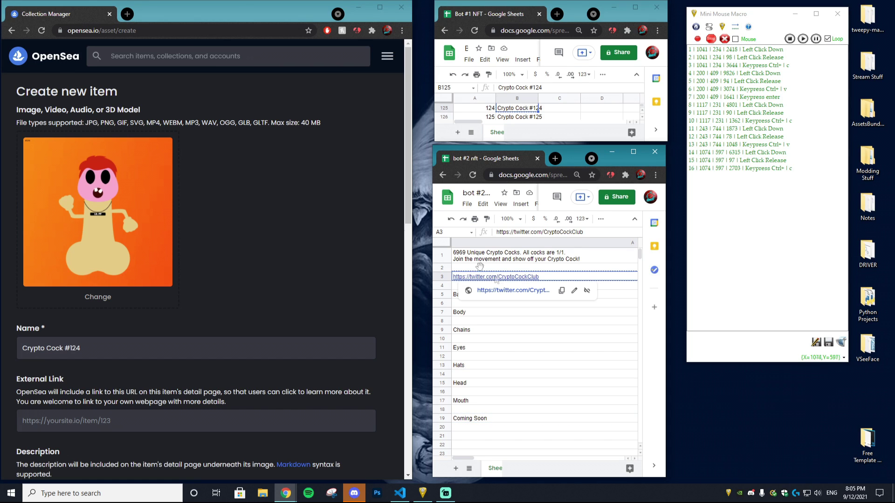
{"action": "left_click", "coordinate": [114, 425]}
{"action": "key", "text": "ctrl+v"}
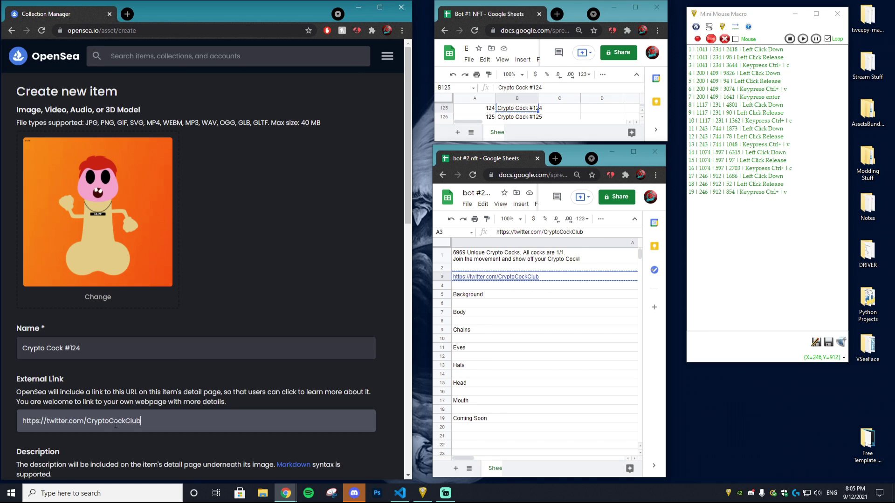
{"action": "key", "text": "Tab"}
{"action": "key", "text": "Tab"}
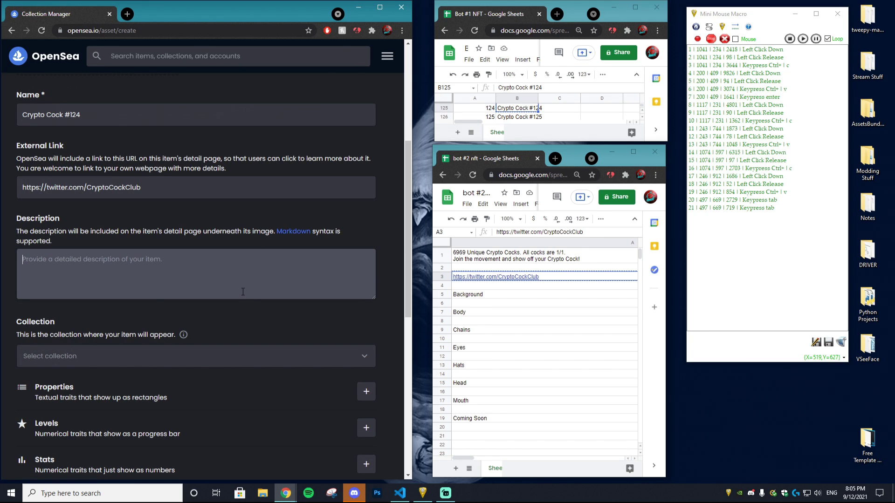
- Paste the collection description from A1 and choose Crypto Cock Club as the collection
{"action": "left_click", "coordinate": [509, 255]}
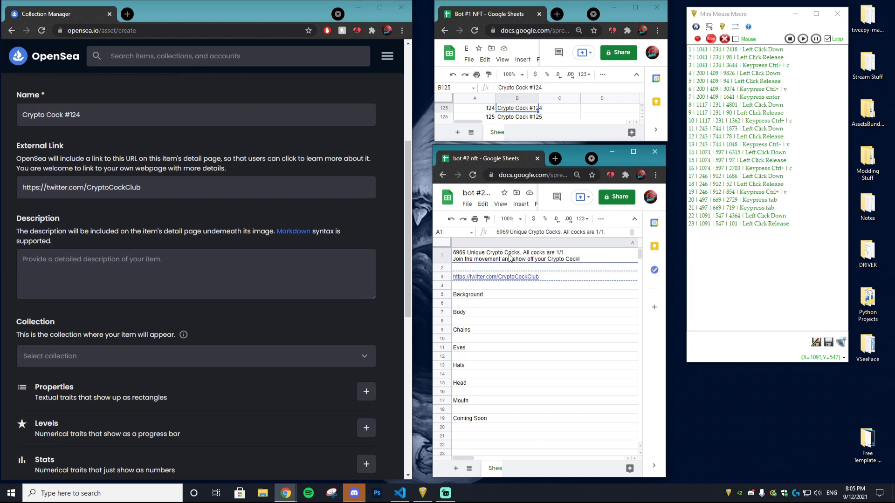
{"action": "key", "text": "ctrl+c"}
{"action": "left_click", "coordinate": [186, 280]}
{"action": "key", "text": "ctrl+v"}
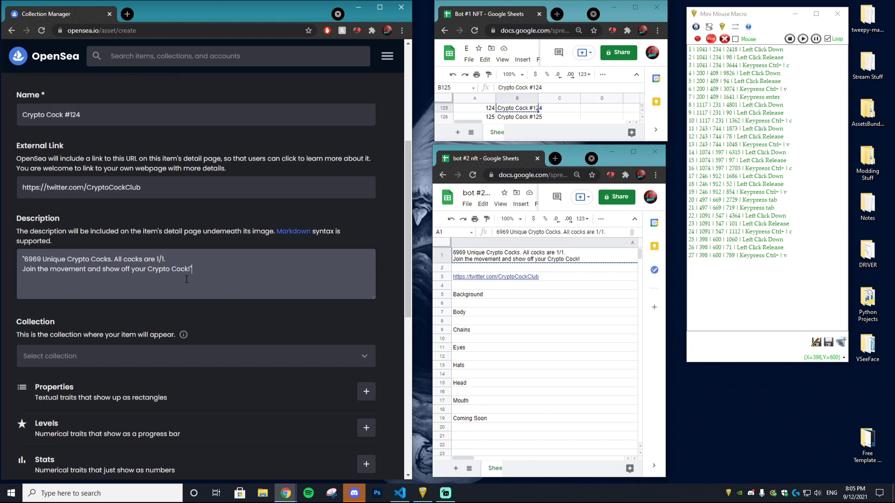
{"action": "left_click", "coordinate": [343, 362]}
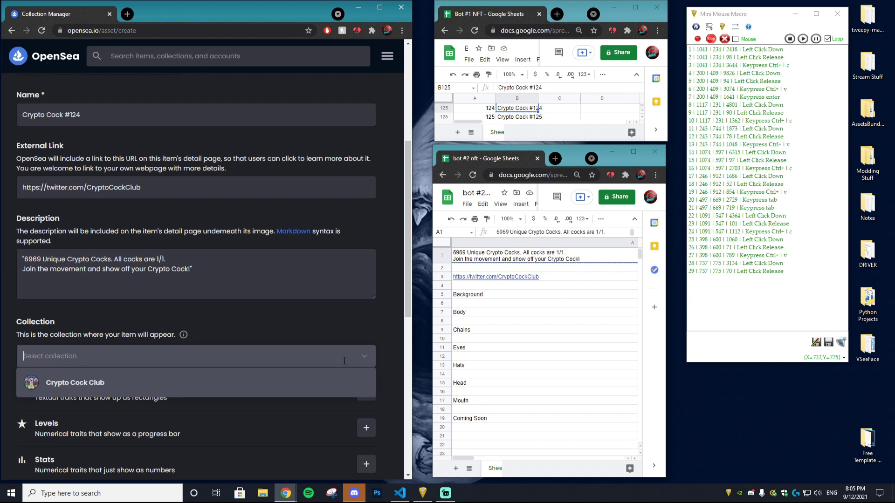
{"action": "left_click", "coordinate": [254, 387]}
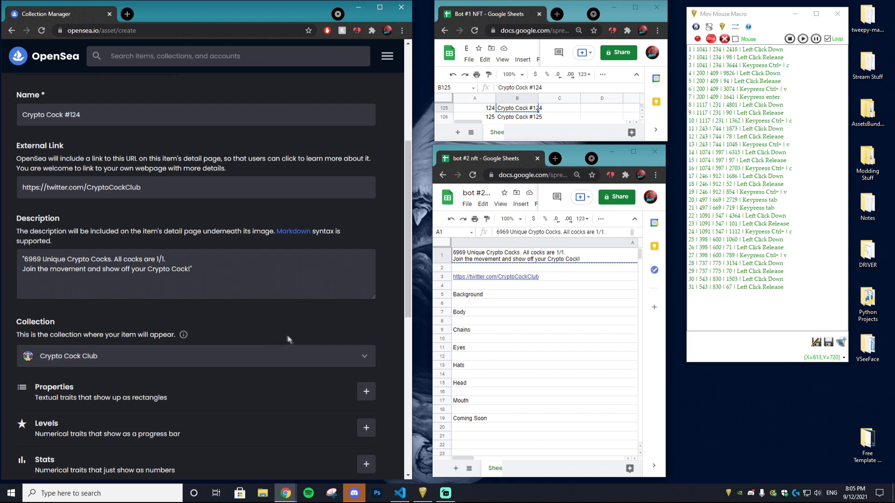
- Open the Properties dialog and add rows until there are seven properties
{"action": "left_click", "coordinate": [363, 392]}
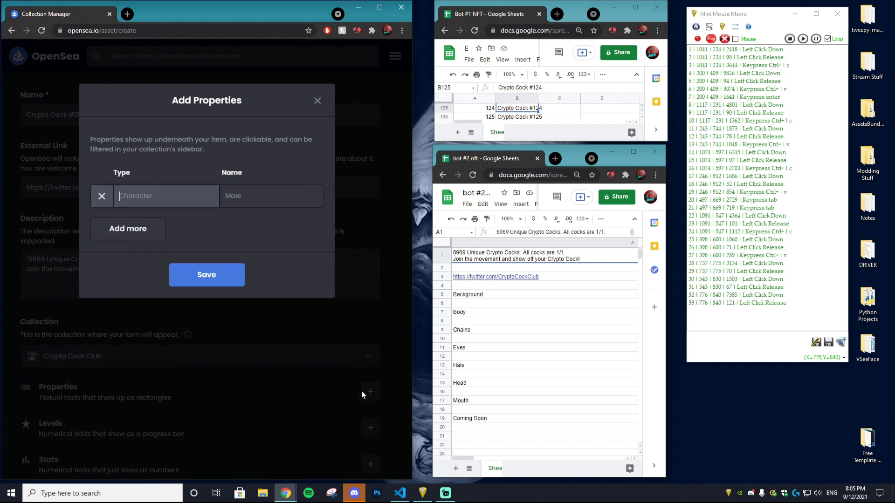
{"action": "left_click", "coordinate": [122, 226]}
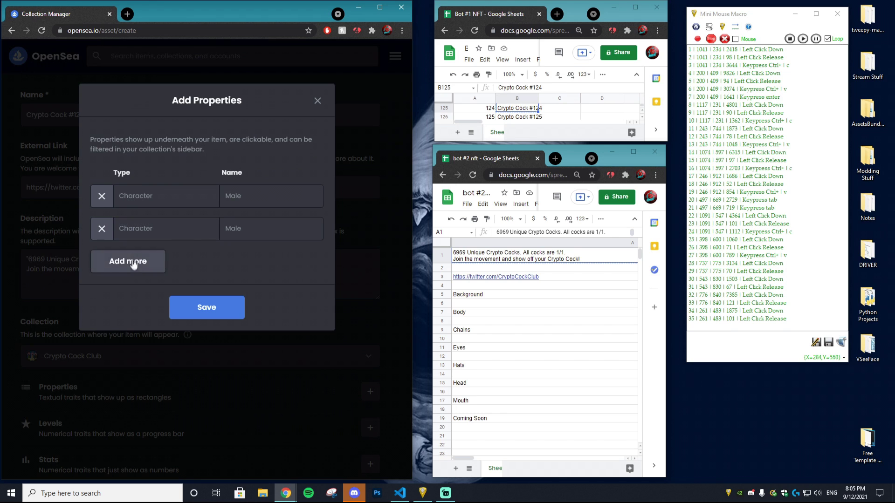
{"action": "left_click", "coordinate": [132, 262]}
{"action": "left_click", "coordinate": [140, 295]}
{"action": "left_click", "coordinate": [136, 330]}
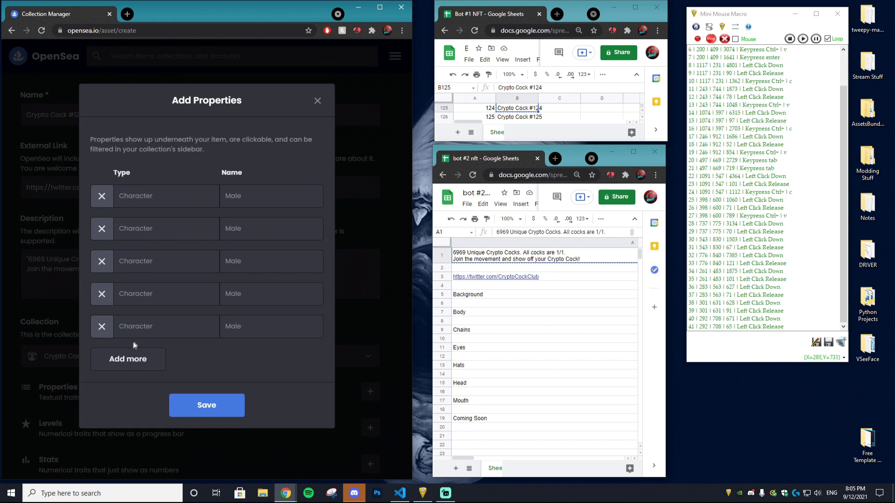
{"action": "left_click", "coordinate": [132, 360]}
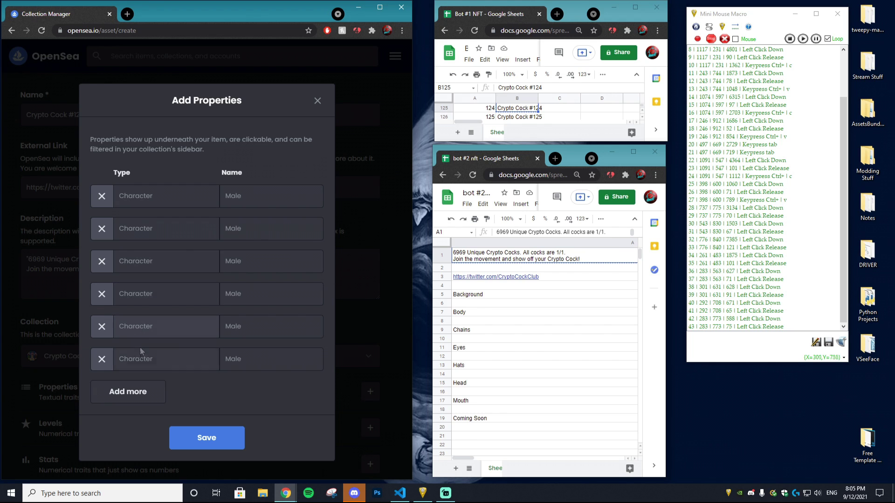
{"action": "left_click", "coordinate": [134, 385]}
- Copy the trait names Background, Body, Chains and onward from the sheet into the property Type fields
{"action": "left_click", "coordinate": [459, 296]}
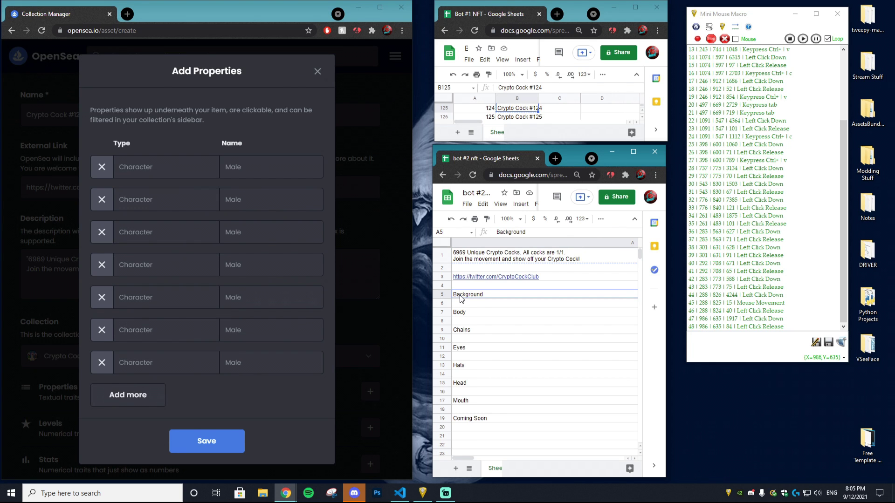
{"action": "key", "text": "ctrl+c"}
{"action": "left_click", "coordinate": [134, 171]}
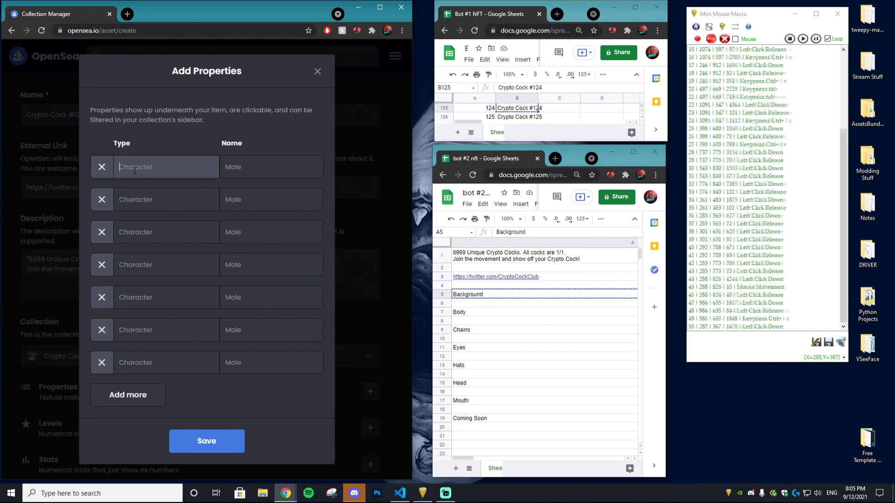
{"action": "key", "text": "ctrl+v"}
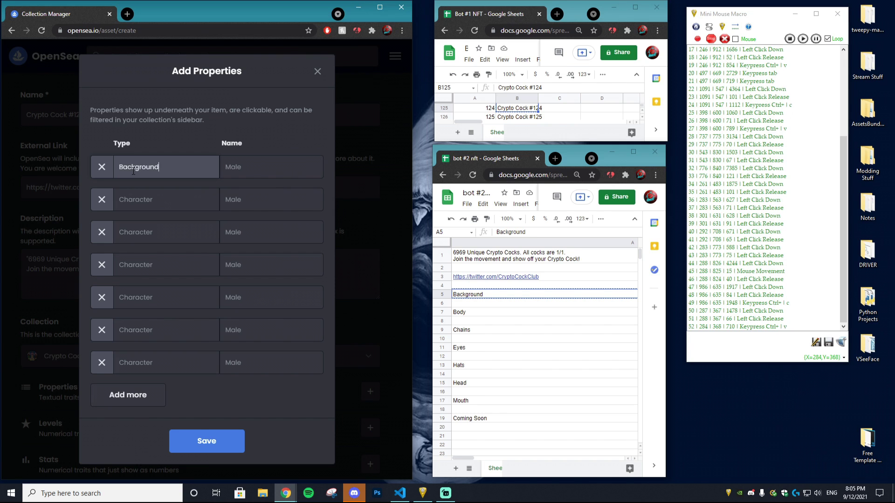
{"action": "left_click", "coordinate": [470, 312]}
{"action": "key", "text": "ctrl+c"}
{"action": "left_click", "coordinate": [142, 201]}
{"action": "key", "text": "ctrl+v"}
{"action": "left_click", "coordinate": [470, 330]}
{"action": "key", "text": "ctrl+c"}
{"action": "left_click", "coordinate": [157, 239]}
{"action": "key", "text": "ctrl+v"}
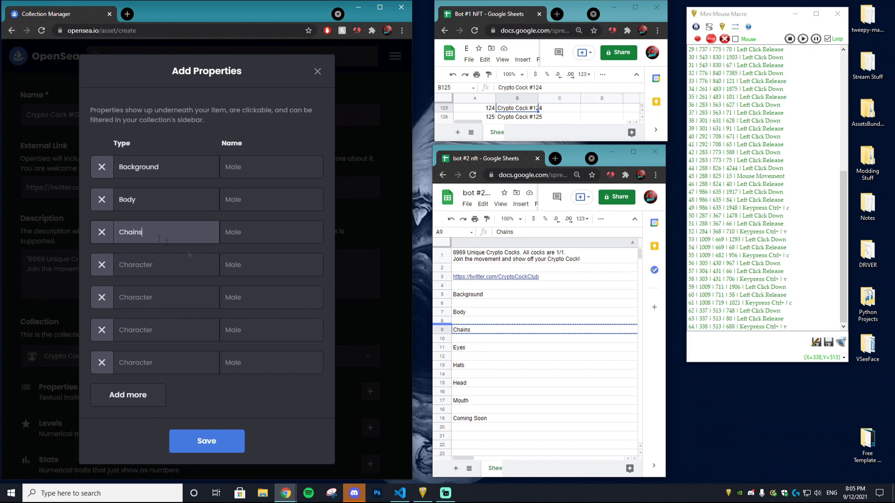
{"action": "left_click", "coordinate": [482, 348]}
{"action": "key", "text": "ctrl+c"}
{"action": "left_click", "coordinate": [148, 264]}
{"action": "key", "text": "ctrl+v"}
- Fill each property's value with Coming Soon and save the seven properties
{"action": "left_click", "coordinate": [476, 418]}
{"action": "key", "text": "ctrl+c"}
{"action": "left_click", "coordinate": [239, 166]}
{"action": "key", "text": "ctrl+v"}
{"action": "left_click", "coordinate": [259, 203]}
{"action": "key", "text": "ctrl+v"}
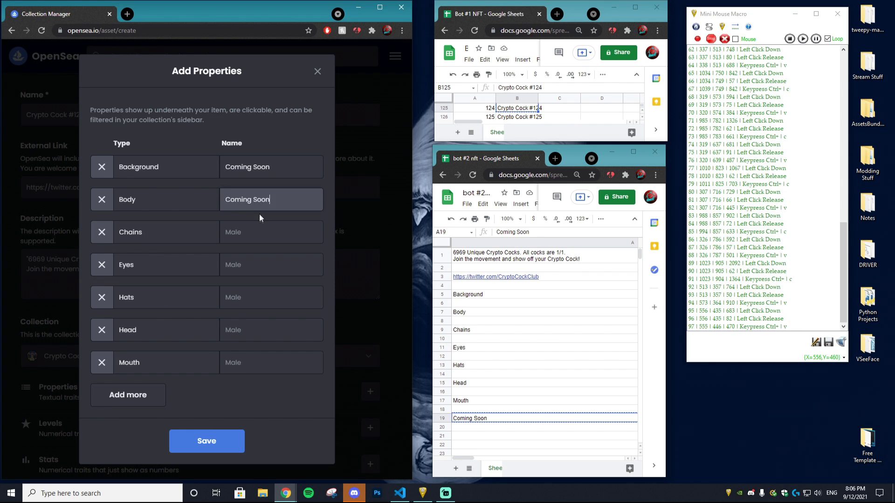
{"action": "left_click", "coordinate": [258, 232]}
{"action": "key", "text": "ctrl+v"}
{"action": "left_click", "coordinate": [253, 268]}
{"action": "key", "text": "ctrl+v"}
{"action": "left_click", "coordinate": [249, 292]}
{"action": "key", "text": "ctrl+v"}
{"action": "left_click", "coordinate": [241, 329]}
{"action": "key", "text": "ctrl+v"}
{"action": "key", "text": "Return"}
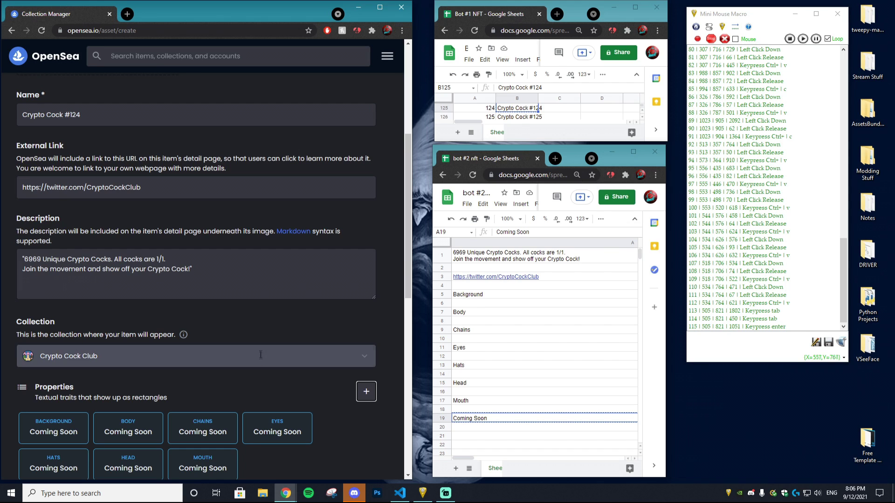
- Move the Bot #1 sheet to the next row, pick Polygon as blockchain, and create the item
{"action": "left_click", "coordinate": [517, 110]}
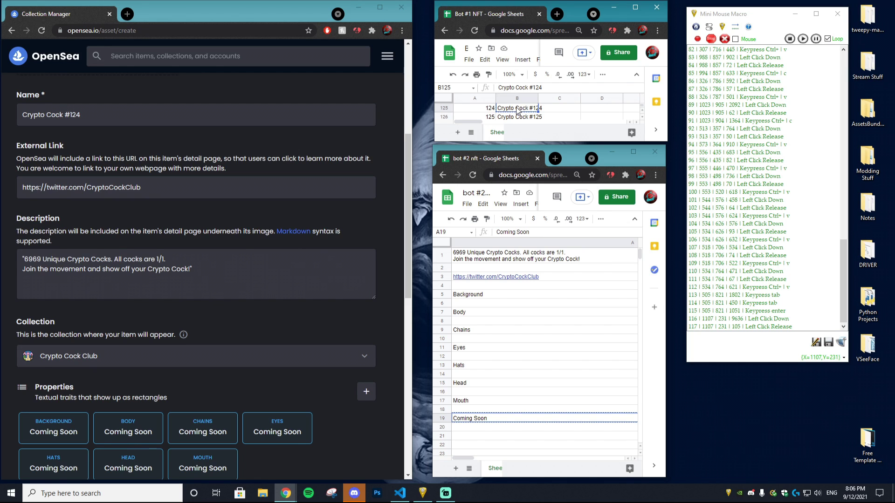
{"action": "key", "text": "Down"}
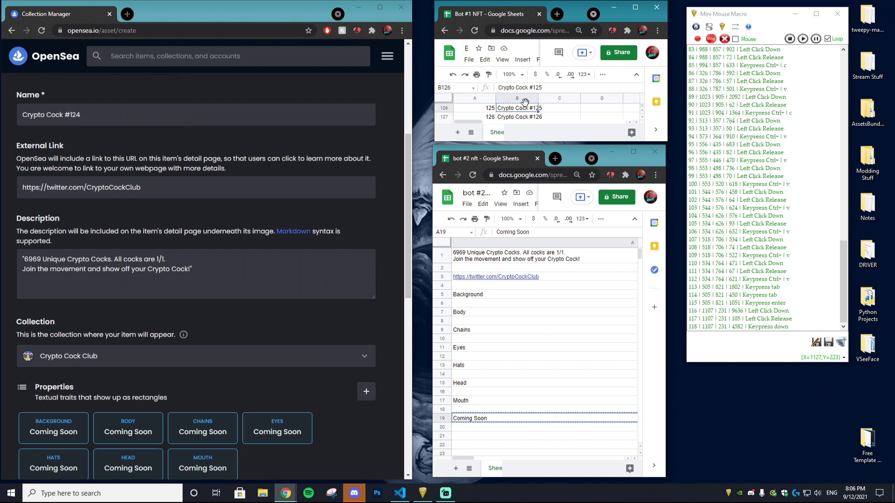
{"action": "left_click", "coordinate": [273, 394]}
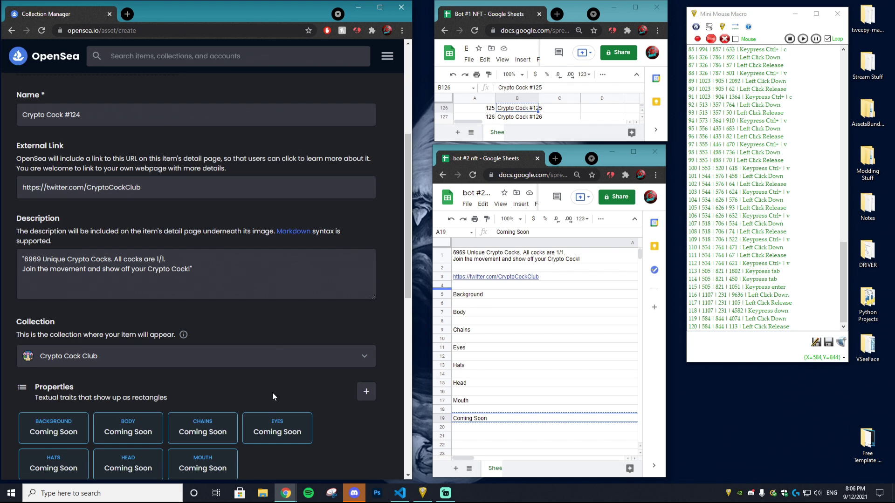
{"action": "key", "text": "Tab"}
{"action": "key", "text": "Tab"}
{"action": "key", "text": "Tab"}
{"action": "key", "text": "Tab"}
{"action": "key", "text": "Tab"}
{"action": "key", "text": "Tab"}
{"action": "key", "text": "Tab"}
{"action": "key", "text": "Tab"}
{"action": "key", "text": "Tab"}
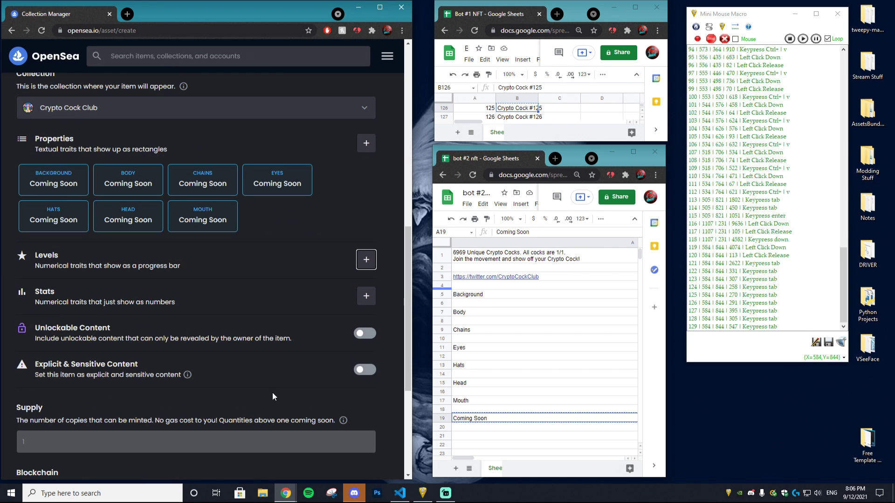
{"action": "key", "text": "Tab"}
{"action": "key", "text": "Tab"}
{"action": "key", "text": "Tab"}
{"action": "key", "text": "Tab"}
{"action": "key", "text": "Tab"}
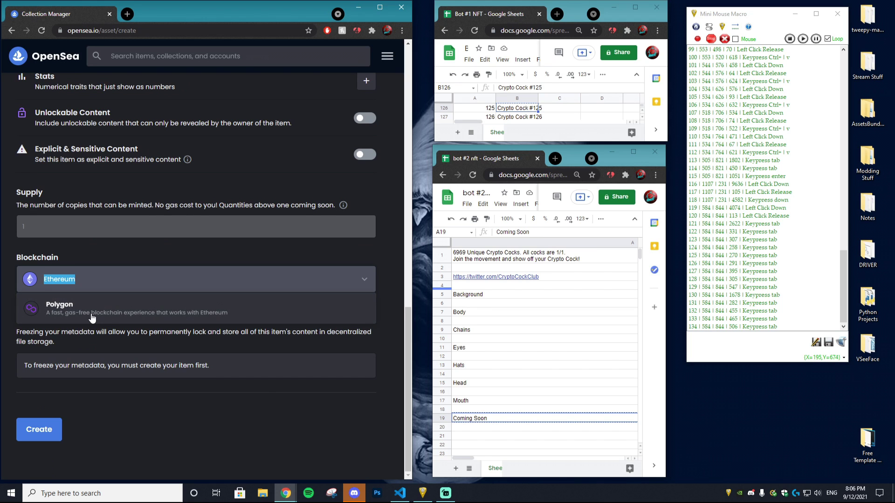
{"action": "left_click", "coordinate": [128, 311]}
{"action": "key", "text": "Tab"}
{"action": "key", "text": "Return"}
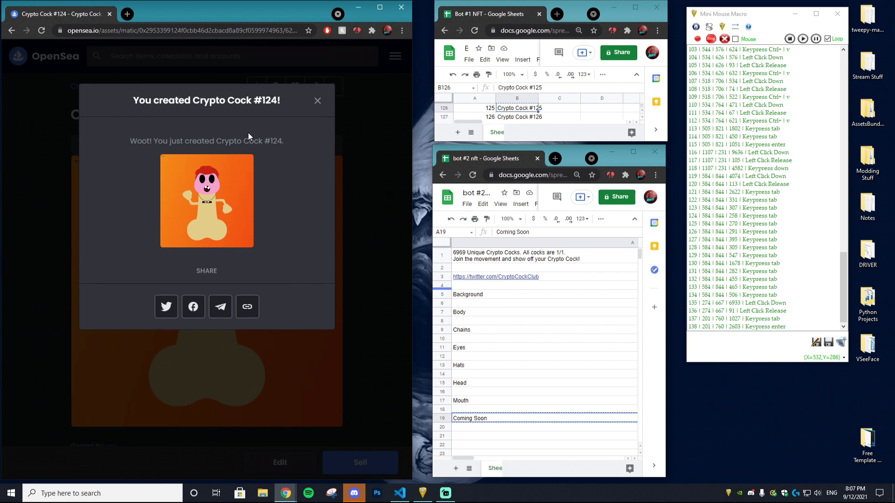
- Dismiss the confirmation, open a new Crypto Cock Club Add Item form, and stop recording
{"action": "key", "text": "Escape"}
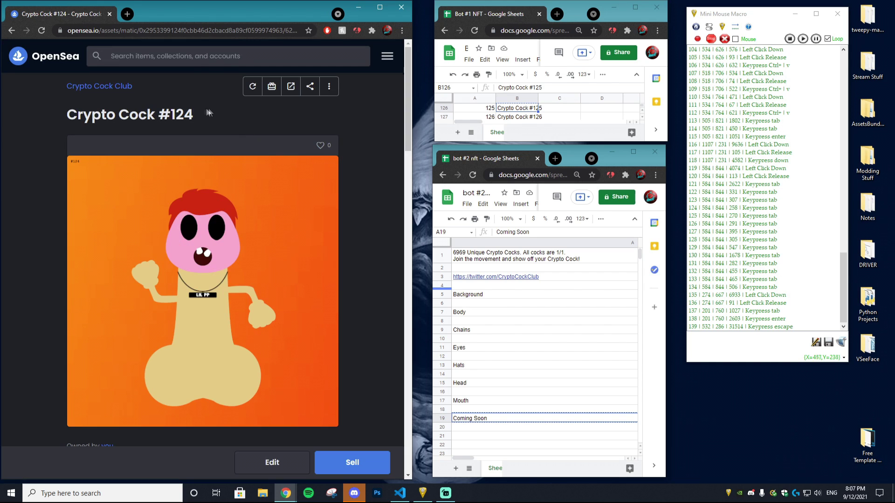
{"action": "left_click", "coordinate": [105, 87]}
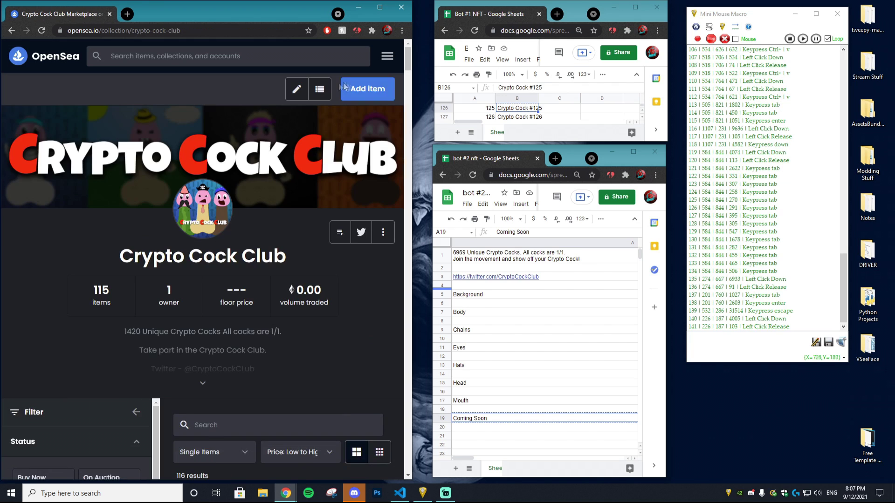
{"action": "left_click", "coordinate": [363, 86]}
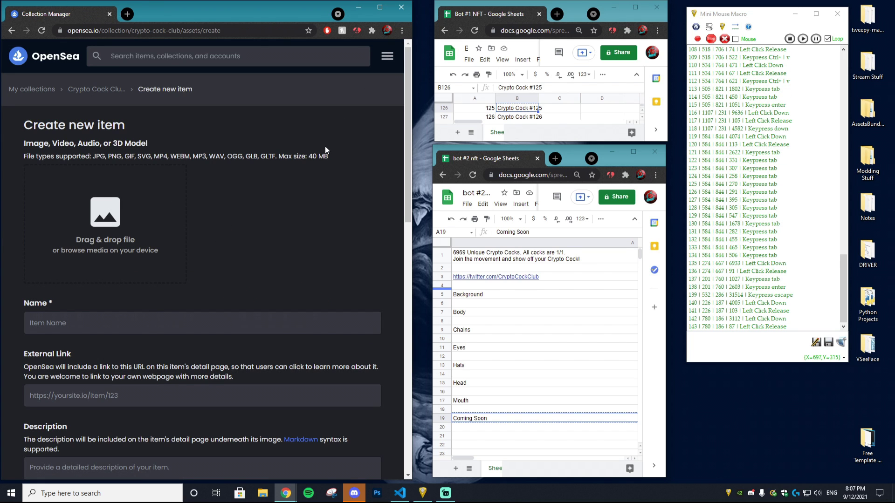
{"action": "left_click", "coordinate": [713, 39]}
{"action": "left_click", "coordinate": [755, 327]}
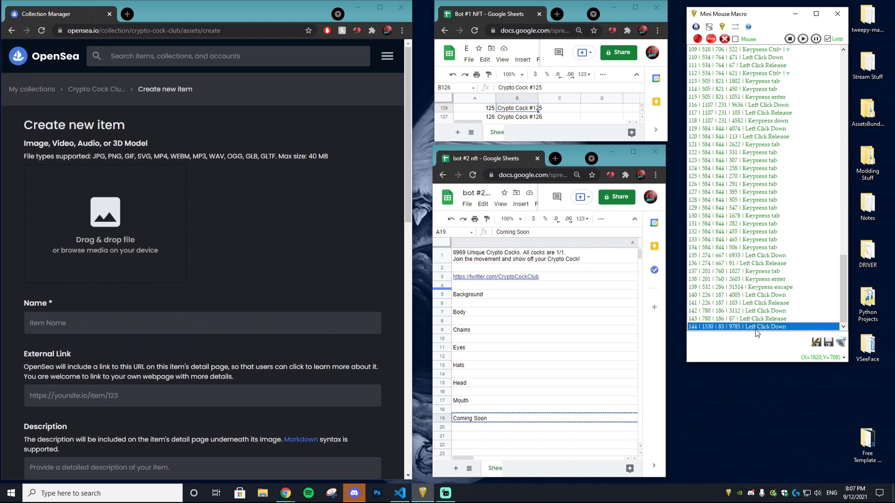
- Delete macro log entry 144, scroll the log to the top, and play the 143-step macro
{"action": "key", "text": "Delete"}
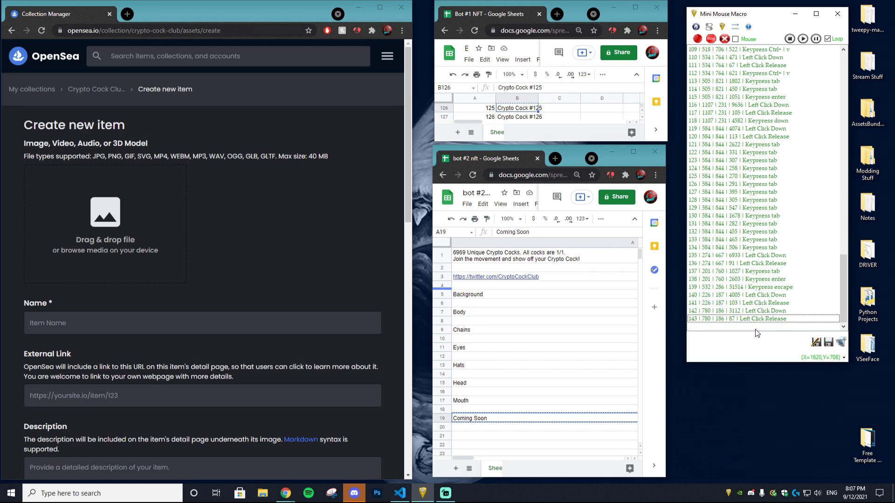
{"action": "left_click_drag", "start_coordinate": [843, 289], "coordinate": [842, 61]}
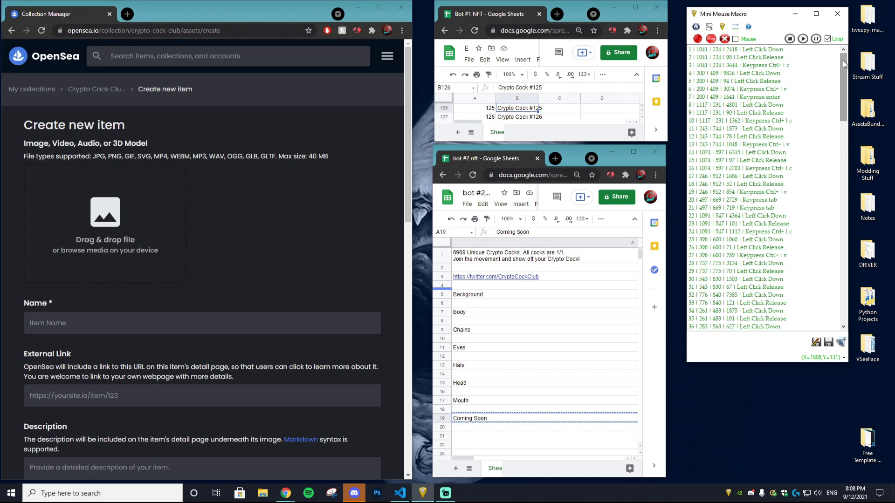
{"action": "left_click", "coordinate": [802, 39]}
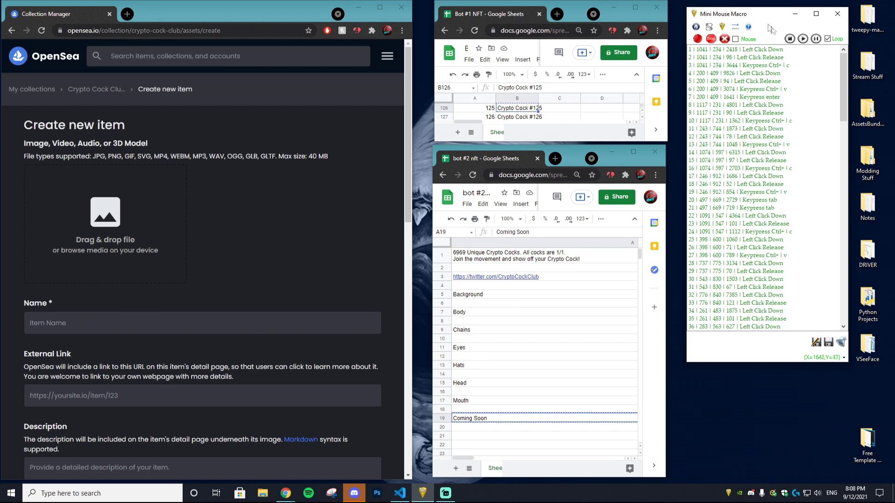
{"action": "left_click", "coordinate": [802, 39]}
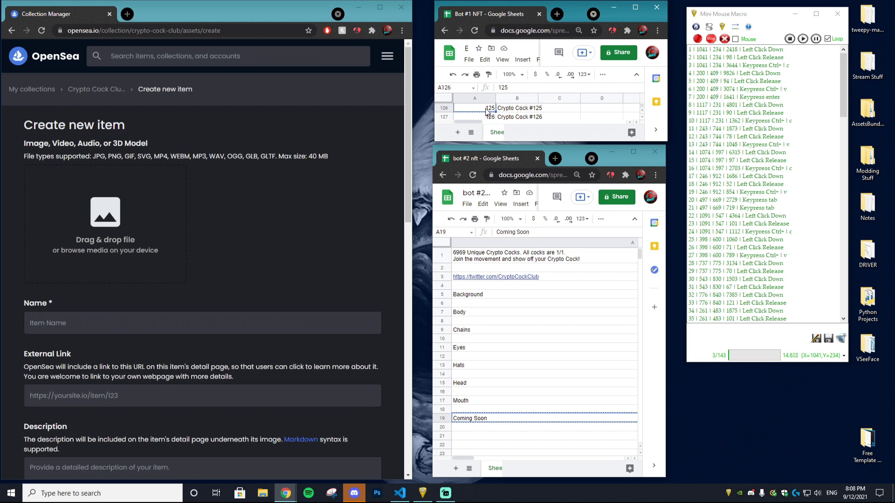
- Upload 125.png and carry the Crypto Cock #125 name and twitter link into the form
{"action": "left_click", "coordinate": [94, 190]}
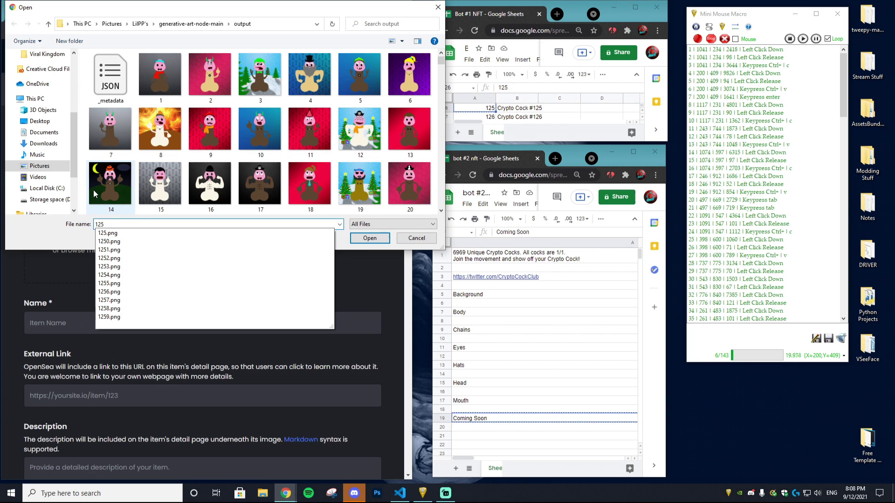
{"action": "key", "text": "Return"}
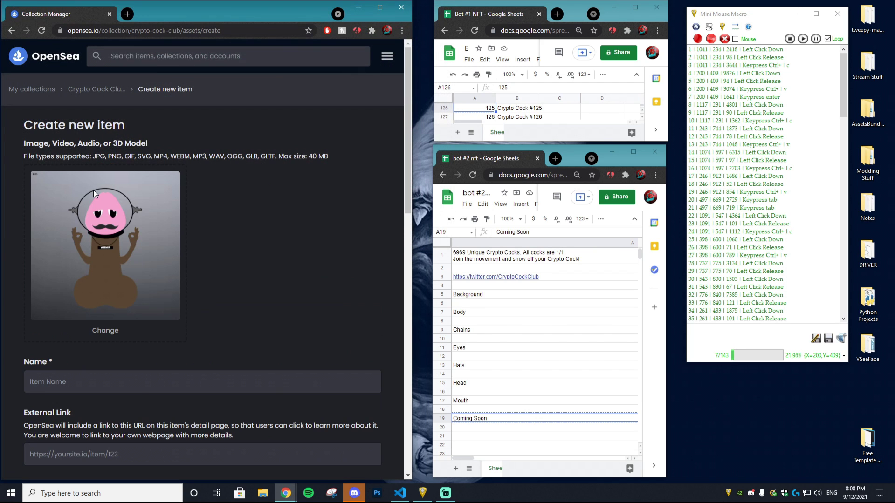
{"action": "left_click", "coordinate": [520, 108]}
{"action": "key", "text": "ctrl+c"}
{"action": "left_click", "coordinate": [114, 346]}
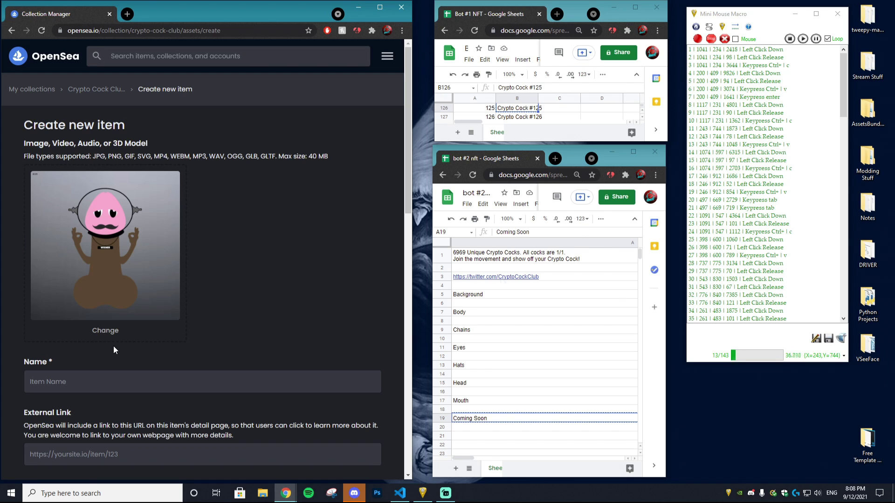
{"action": "left_click", "coordinate": [501, 279]}
{"action": "key", "text": "ctrl+c"}
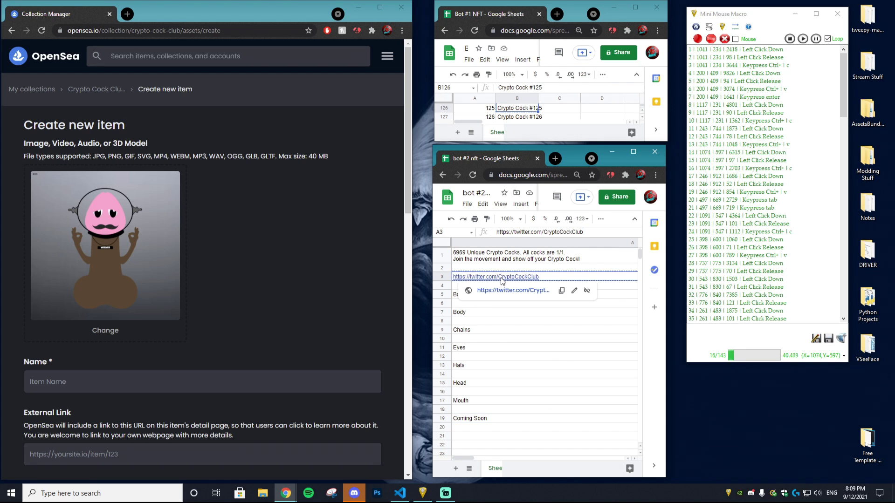
{"action": "left_click", "coordinate": [115, 425]}
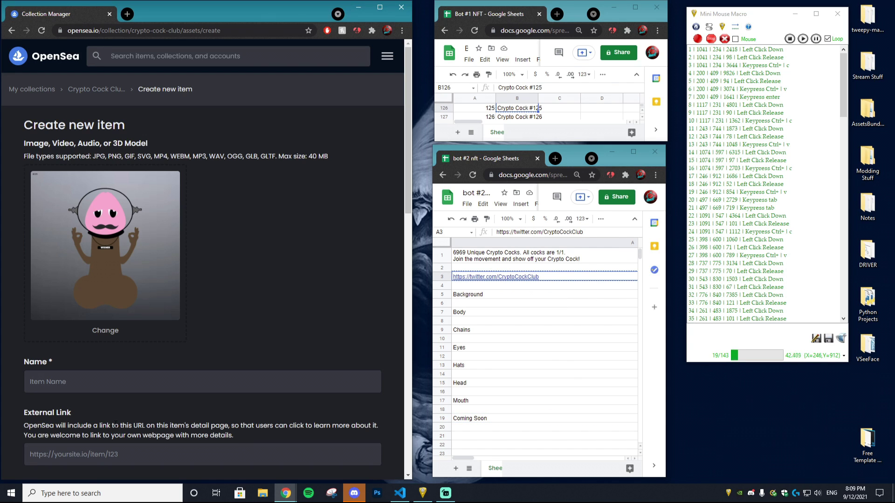
{"action": "key", "text": "Tab"}
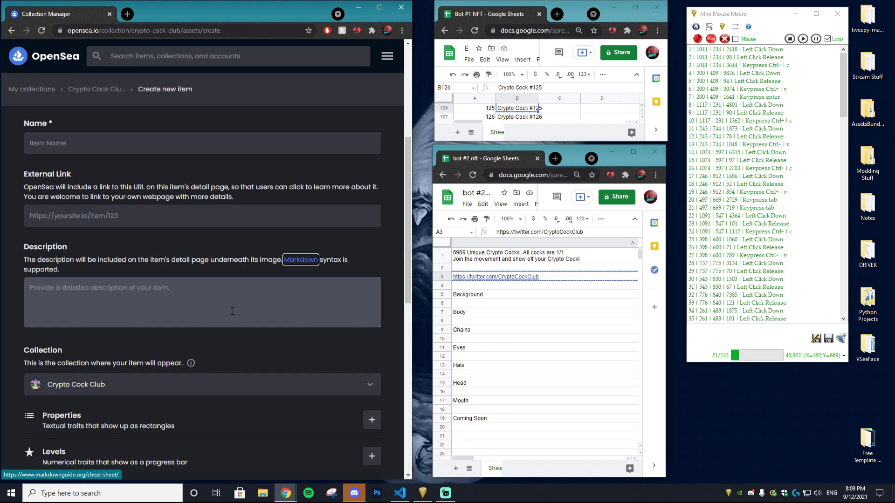
- Paste the description from cell A1 and keep Crypto Cock Club as the collection
{"action": "left_click", "coordinate": [509, 255]}
{"action": "key", "text": "ctrl+c"}
{"action": "left_click", "coordinate": [186, 279]}
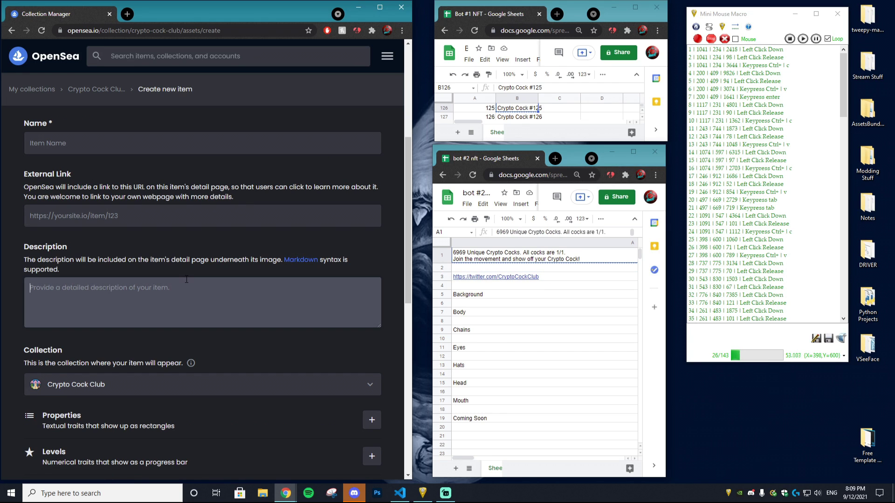
{"action": "key", "text": "ctrl+v"}
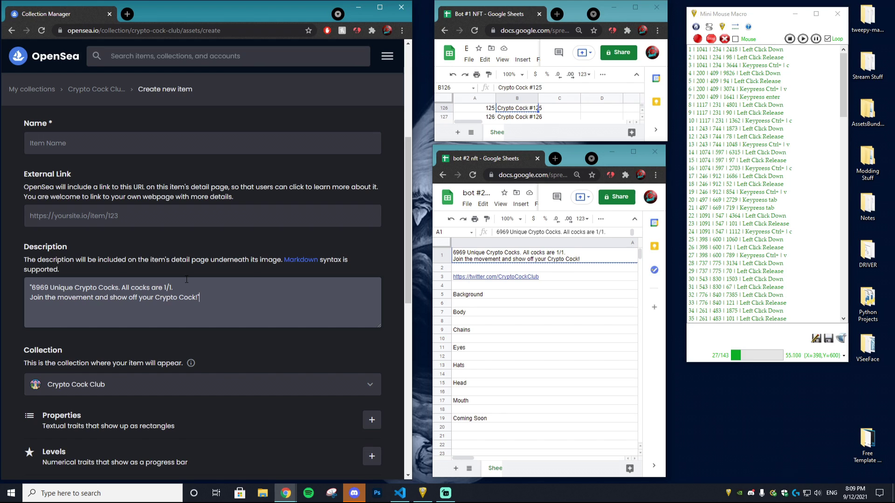
{"action": "left_click", "coordinate": [344, 361]}
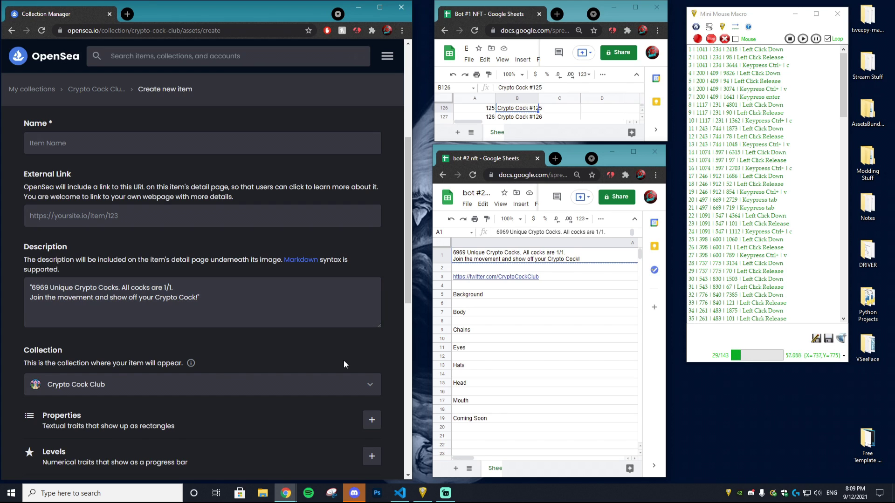
{"action": "left_click", "coordinate": [253, 386]}
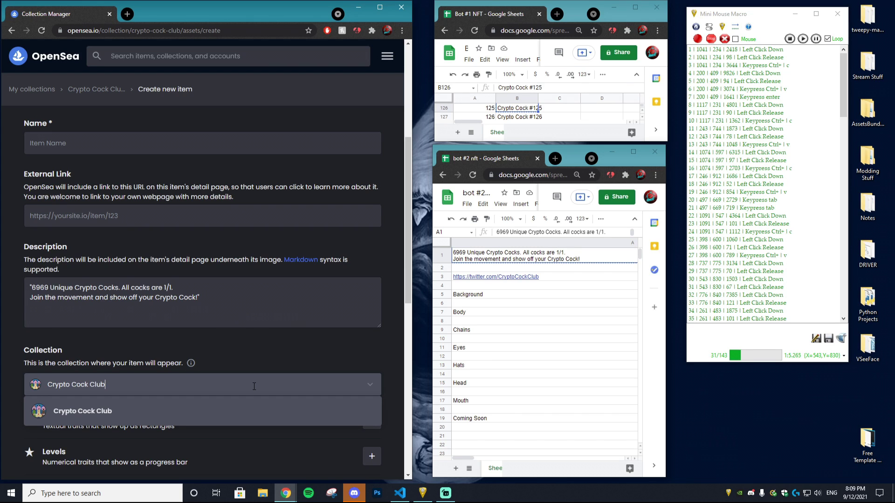
{"action": "left_click", "coordinate": [363, 391]}
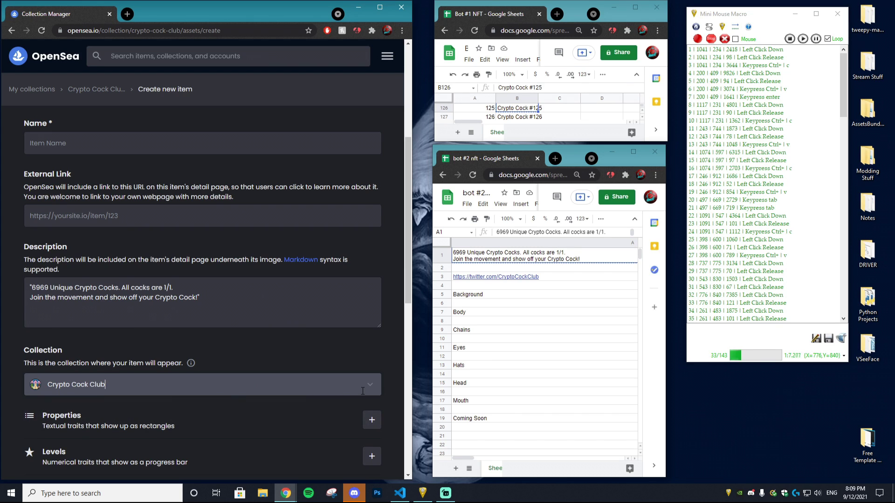
{"action": "left_click", "coordinate": [136, 332]}
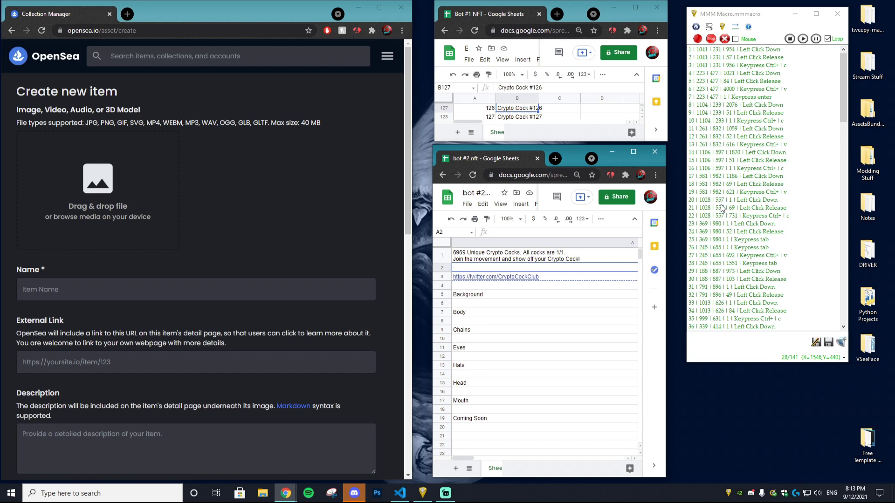
- Stop the looping playback and cut the delays of entries 28, 27 and 19 to 1 ms
{"action": "left_click", "coordinate": [789, 39]}
{"action": "double_click", "coordinate": [741, 239]}
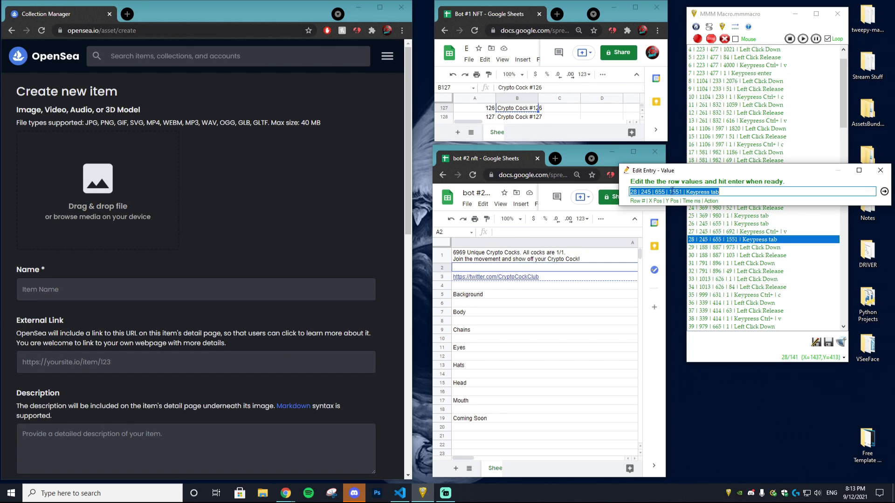
{"action": "left_click", "coordinate": [681, 192]}
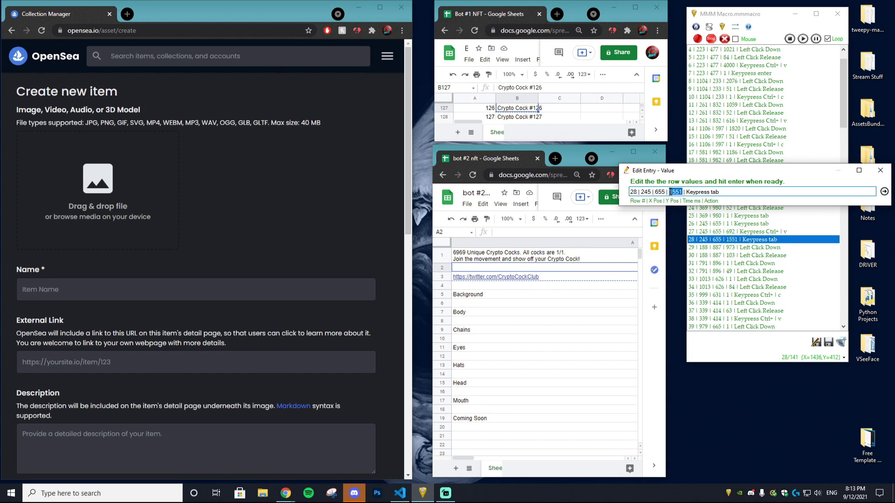
{"action": "type", "text": "1"}
{"action": "left_click", "coordinate": [885, 192]}
{"action": "double_click", "coordinate": [739, 236]}
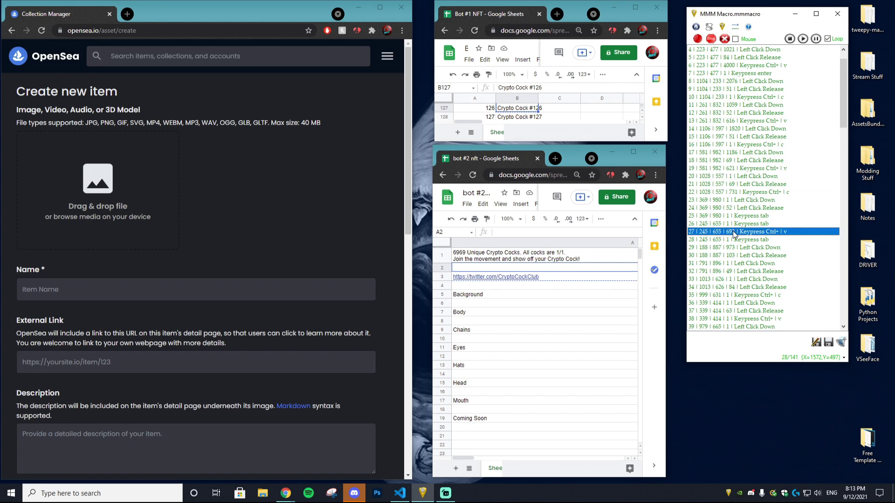
{"action": "left_click_drag", "start_coordinate": [679, 194], "coordinate": [673, 194]}
{"action": "type", "text": "1 | Keypress Ctrl+ | v"}
{"action": "left_click", "coordinate": [884, 192]}
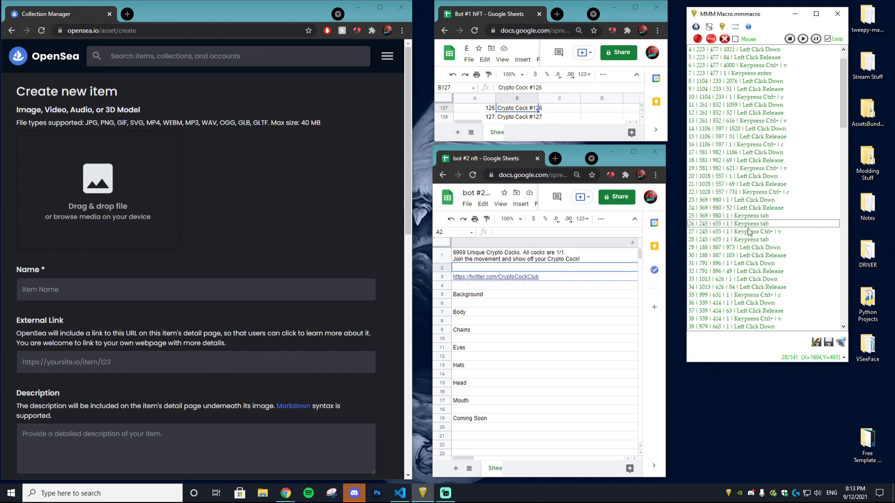
{"action": "double_click", "coordinate": [733, 168]}
{"action": "left_click_drag", "start_coordinate": [677, 194], "coordinate": [675, 193]}
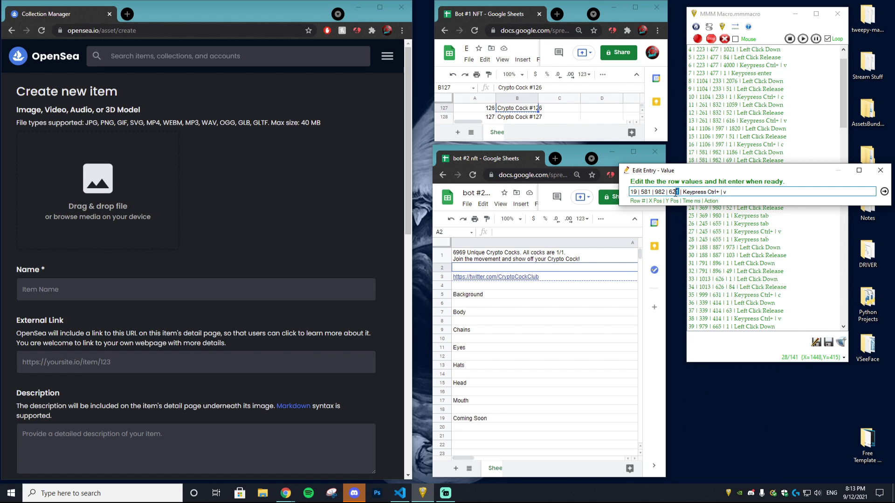
{"action": "type", "text": "1"}
{"action": "left_click", "coordinate": [879, 196]}
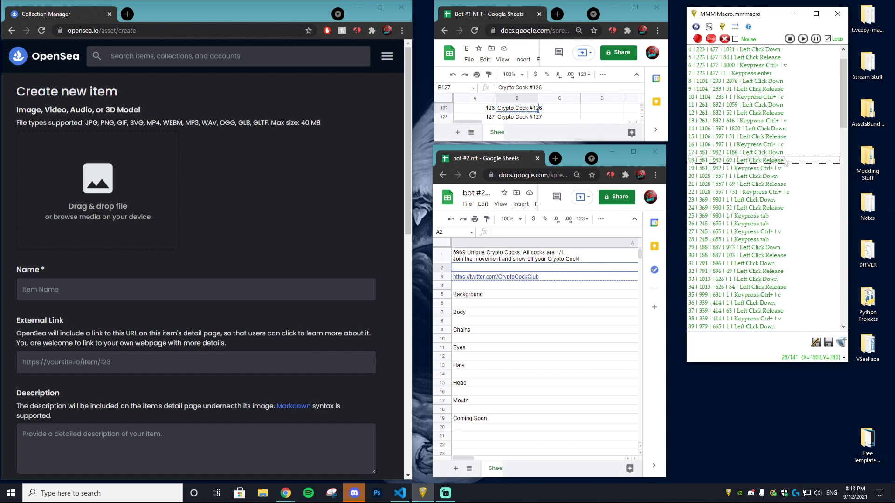
- Cut the delays of rows 80, 81 and 86 to 1 ms
{"action": "scroll", "coordinate": [753, 226], "scroll_direction": "down", "scroll_amount": 5}
{"action": "scroll", "coordinate": [753, 226], "scroll_direction": "down", "scroll_amount": 5}
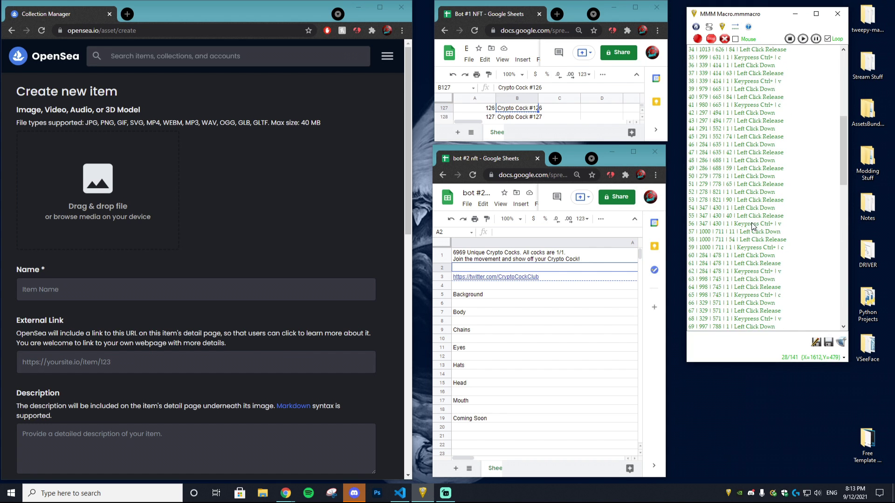
{"action": "scroll", "coordinate": [753, 230], "scroll_direction": "down", "scroll_amount": 7}
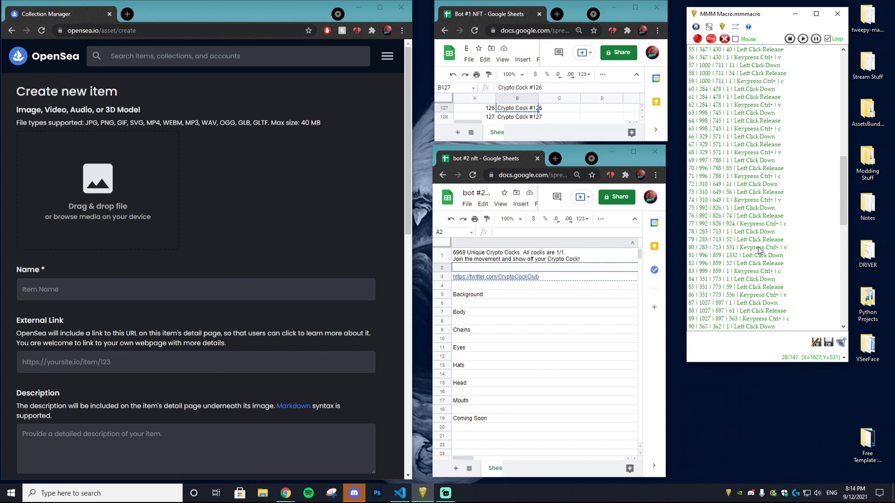
{"action": "double_click", "coordinate": [758, 248]}
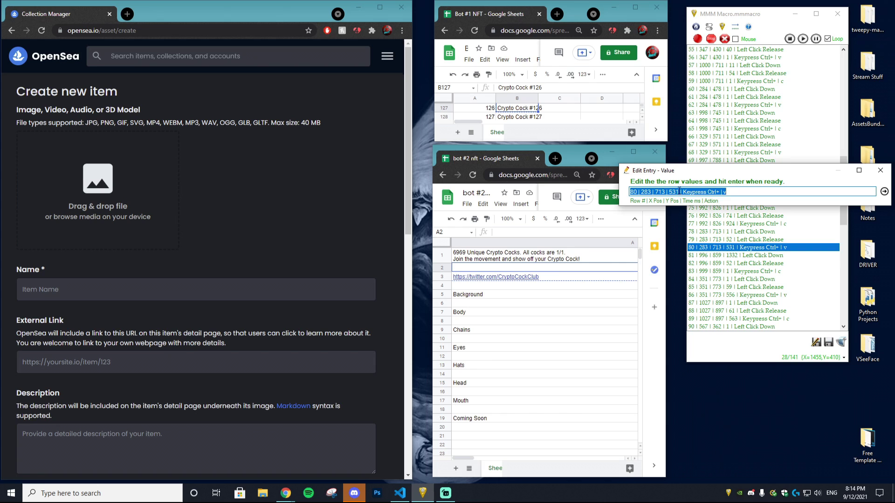
{"action": "left_click", "coordinate": [679, 192]}
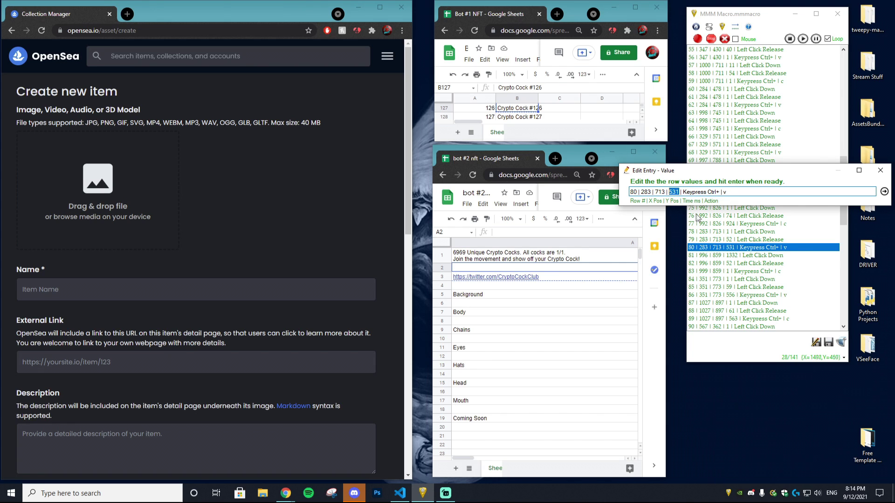
{"action": "type", "text": "1"}
{"action": "left_click", "coordinate": [885, 193]}
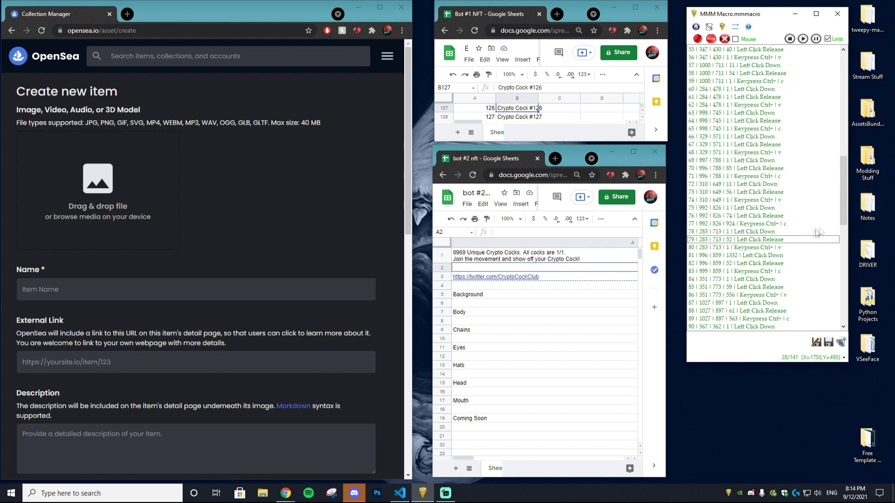
{"action": "key", "text": "Down"}
{"action": "key", "text": "Return"}
{"action": "left_click_drag", "start_coordinate": [676, 191], "coordinate": [682, 192]}
{"action": "type", "text": "1"}
{"action": "left_click", "coordinate": [883, 192]}
{"action": "double_click", "coordinate": [735, 296]}
{"action": "left_click_drag", "start_coordinate": [679, 192], "coordinate": [673, 192]}
{"action": "type", "text": "1"}
{"action": "left_click", "coordinate": [884, 191]}
- Set row 137 to 8000 ms, row 138 to 5000 ms and row 140 to 3000 ms, leaving row 136 at 1
{"action": "scroll", "coordinate": [755, 284], "scroll_direction": "down", "scroll_amount": 6}
{"action": "scroll", "coordinate": [752, 289], "scroll_direction": "down", "scroll_amount": 5}
{"action": "double_click", "coordinate": [736, 296]}
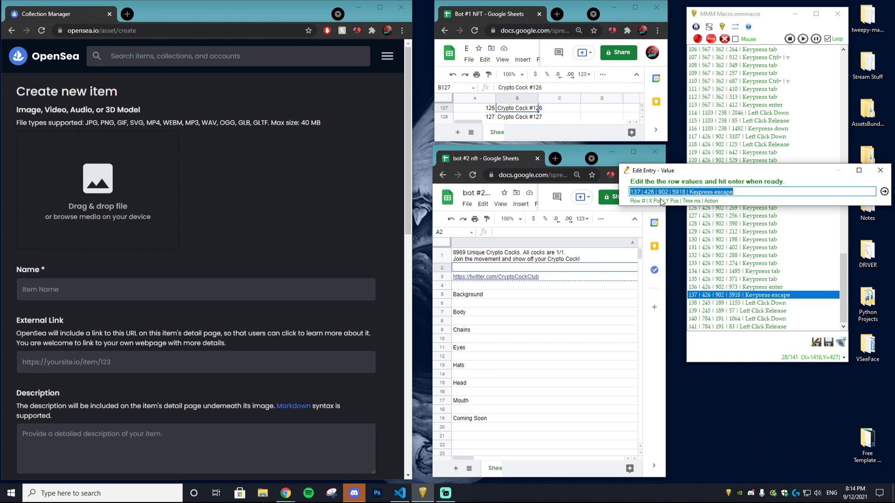
{"action": "left_click_drag", "start_coordinate": [686, 192], "coordinate": [680, 193]}
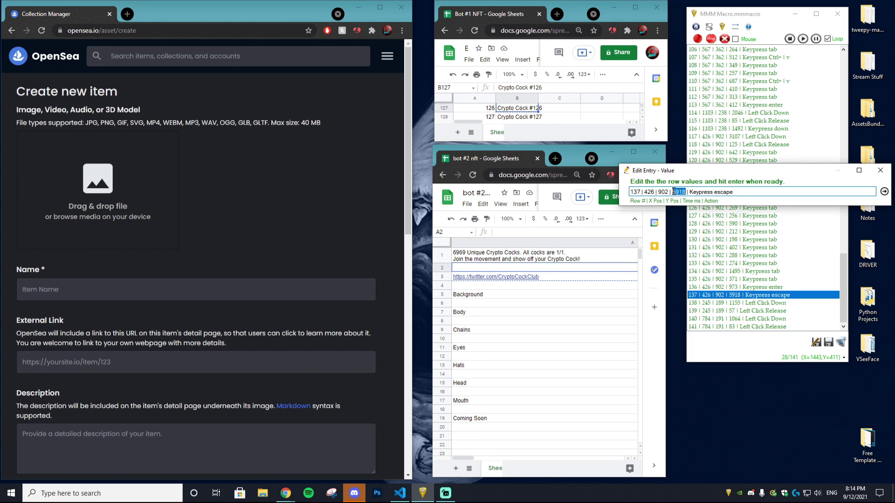
{"action": "type", "text": "8000"}
{"action": "left_click", "coordinate": [884, 192]}
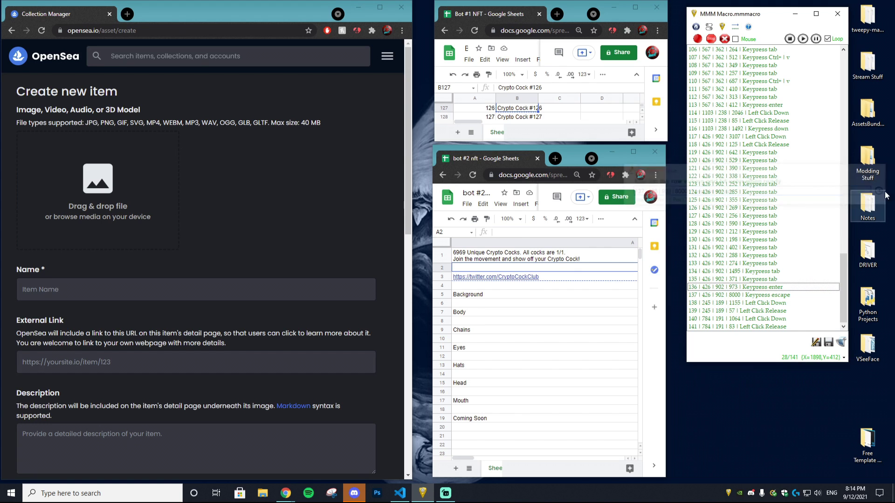
{"action": "double_click", "coordinate": [764, 287]}
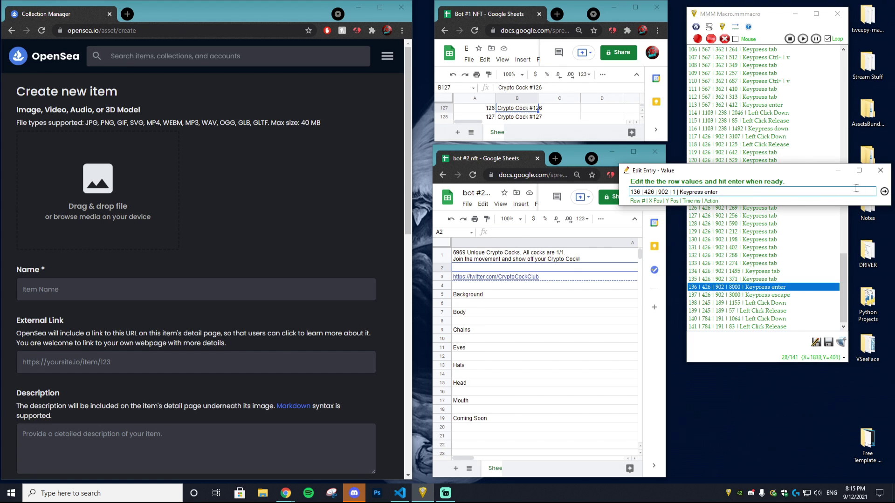
{"action": "left_click", "coordinate": [884, 192]}
{"action": "double_click", "coordinate": [742, 303]}
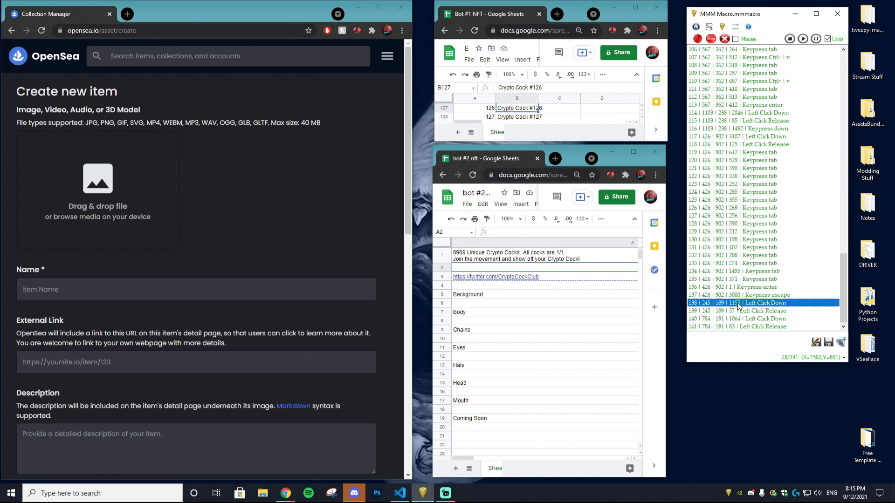
{"action": "left_click_drag", "start_coordinate": [686, 192], "coordinate": [673, 192]}
{"action": "type", "text": "500"}
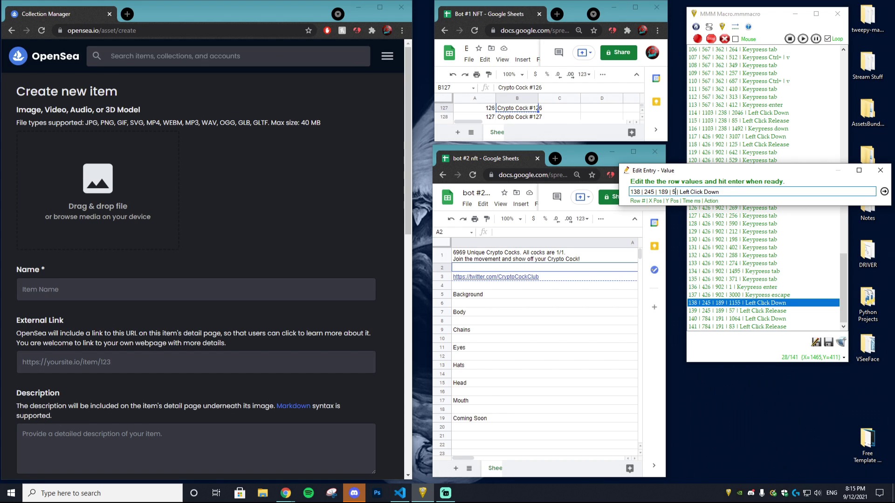
{"action": "type", "text": "0"}
{"action": "key", "text": "Return"}
{"action": "type", "text": "3000"}
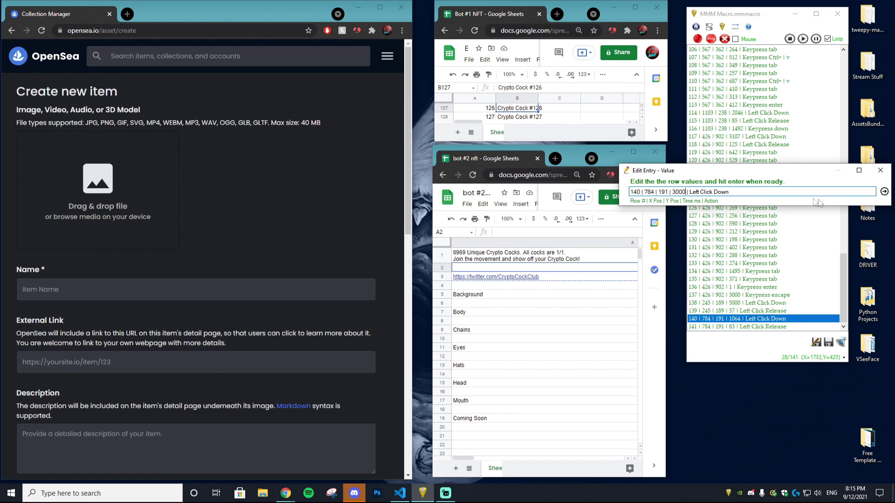
{"action": "left_click", "coordinate": [884, 191]}
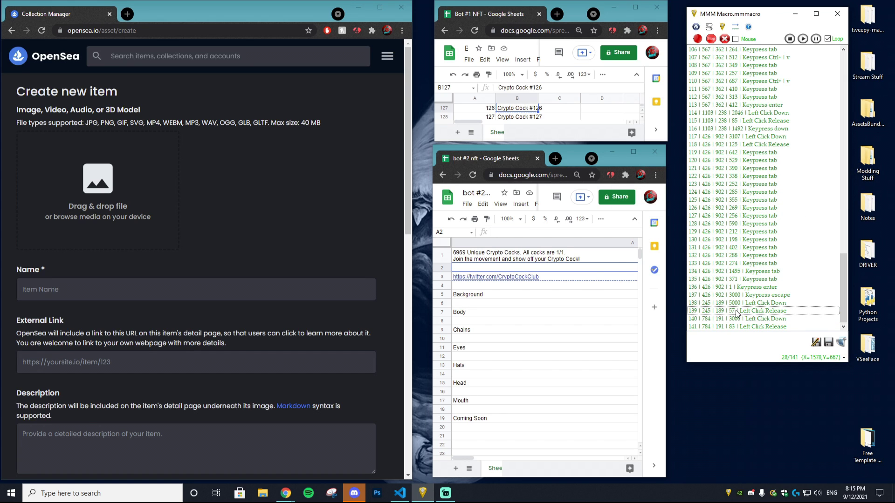
- Cut the delays of rows 134, 119 and 120 to 1 ms
{"action": "double_click", "coordinate": [739, 271]}
{"action": "left_click_drag", "start_coordinate": [686, 189], "coordinate": [677, 190]}
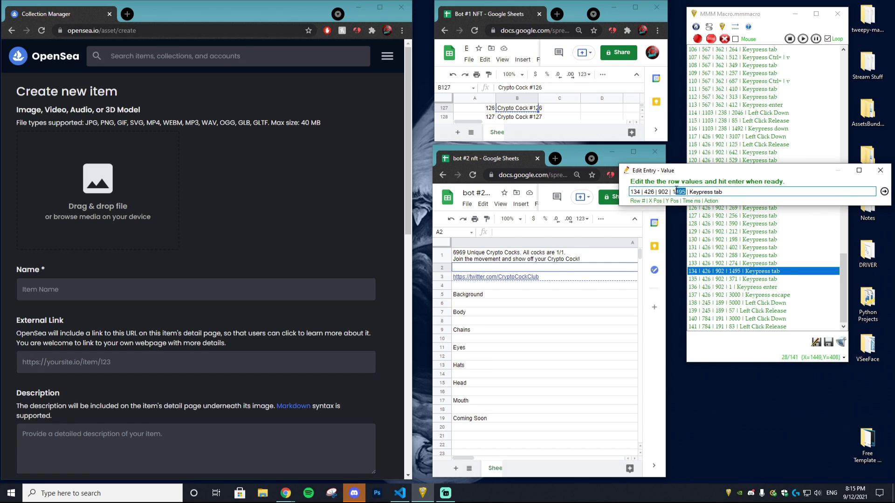
{"action": "type", "text": "1"}
{"action": "left_click", "coordinate": [884, 194]}
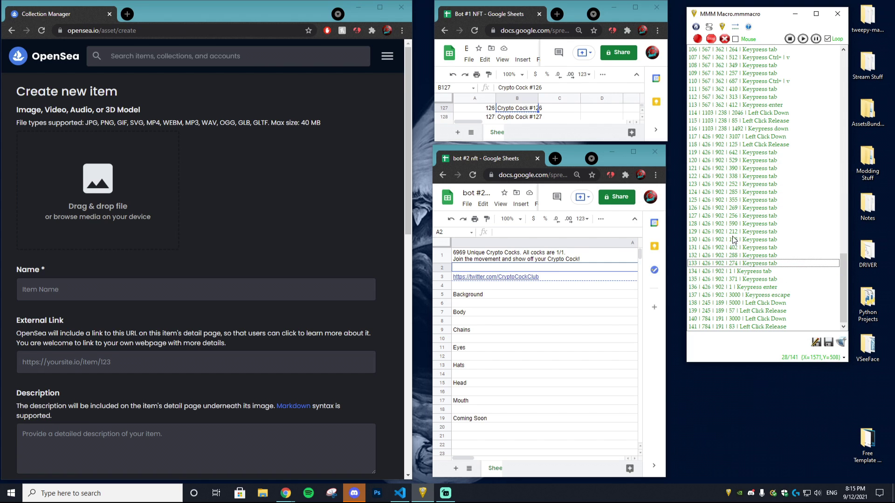
{"action": "left_click", "coordinate": [732, 152]}
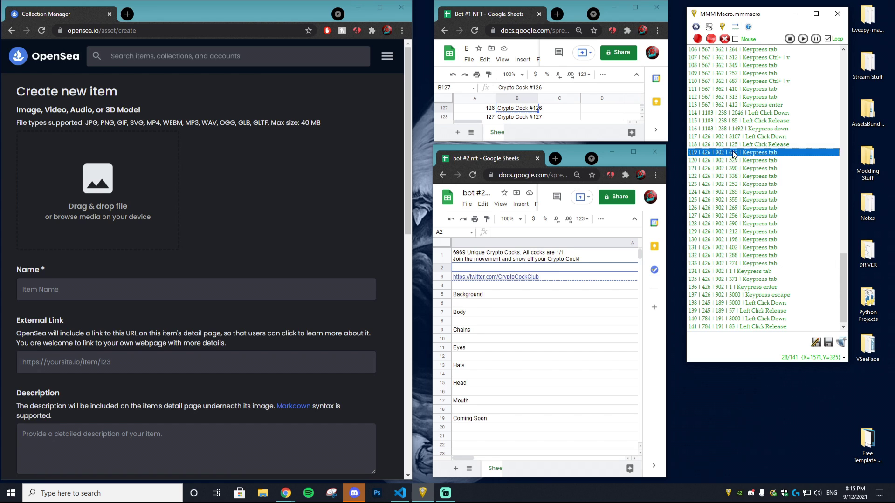
{"action": "double_click", "coordinate": [732, 153]}
{"action": "double_click", "coordinate": [678, 191]}
{"action": "type", "text": "1"}
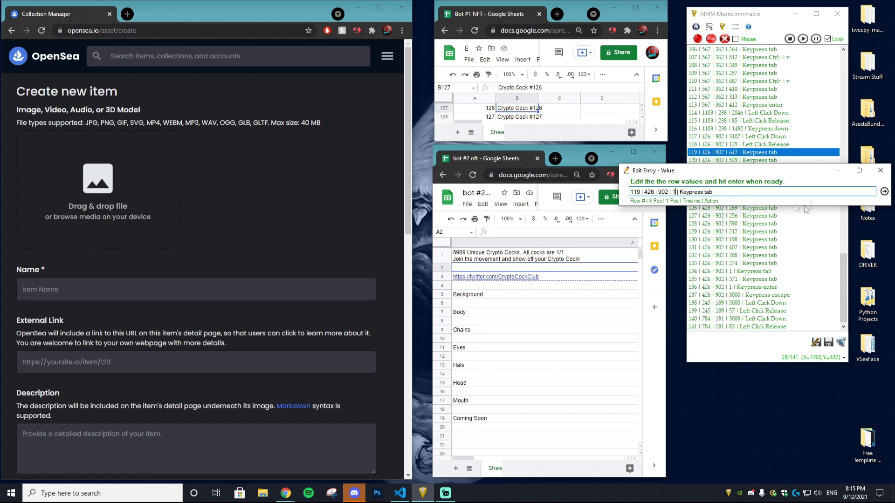
{"action": "left_click", "coordinate": [885, 191]}
{"action": "left_click", "coordinate": [727, 159]}
{"action": "double_click", "coordinate": [727, 160]}
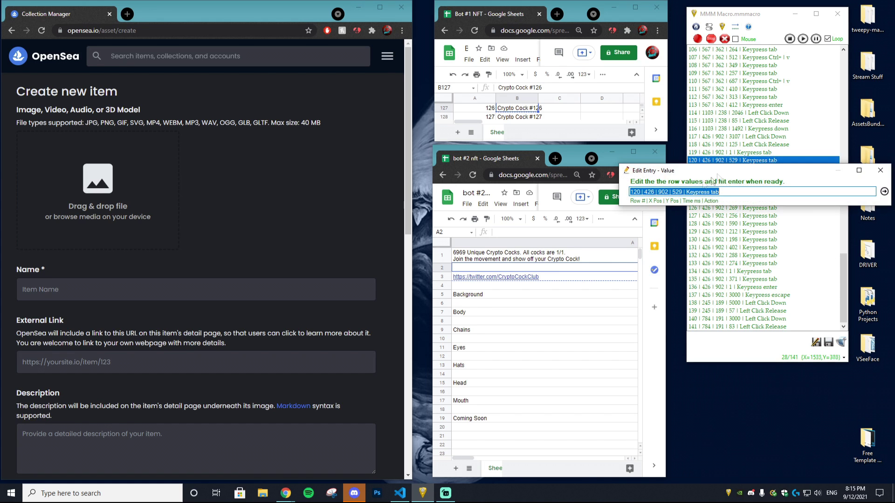
{"action": "double_click", "coordinate": [679, 192]}
{"action": "type", "text": "1"}
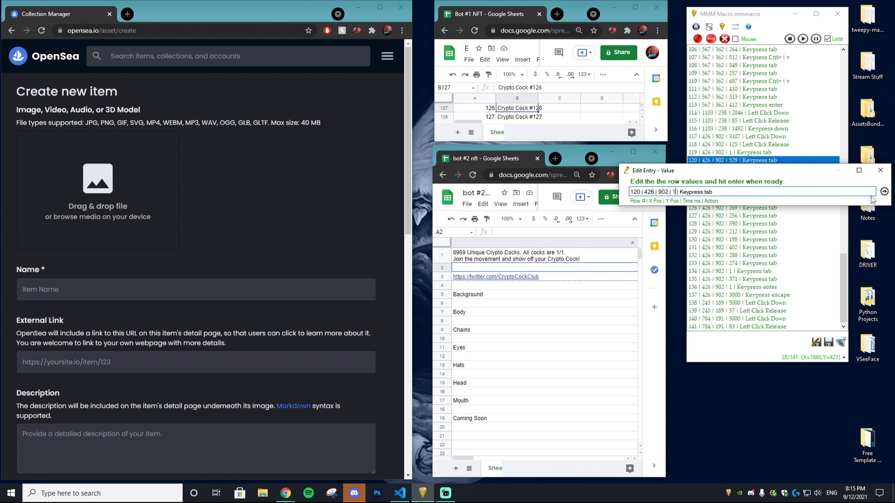
{"action": "left_click", "coordinate": [885, 191]}
- Cut the delays of rows 121, 122 and 132 to 1 ms, then open row 128
{"action": "double_click", "coordinate": [734, 168]}
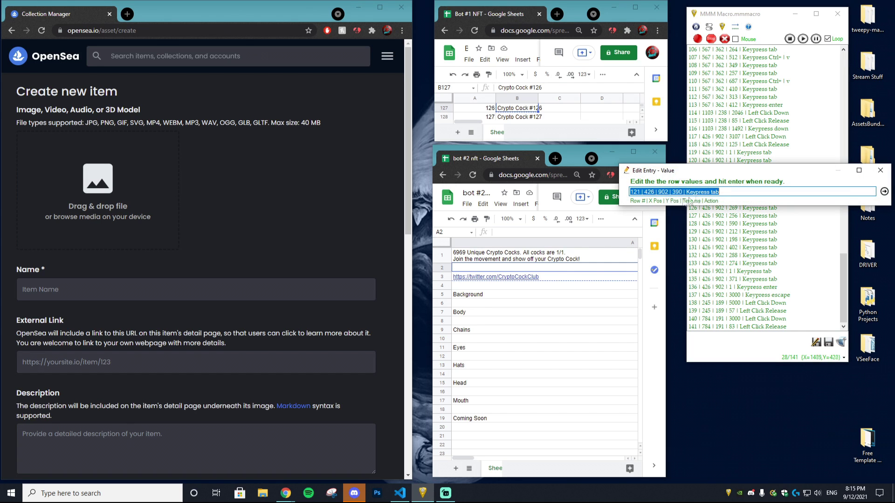
{"action": "double_click", "coordinate": [683, 192]}
{"action": "type", "text": "1"}
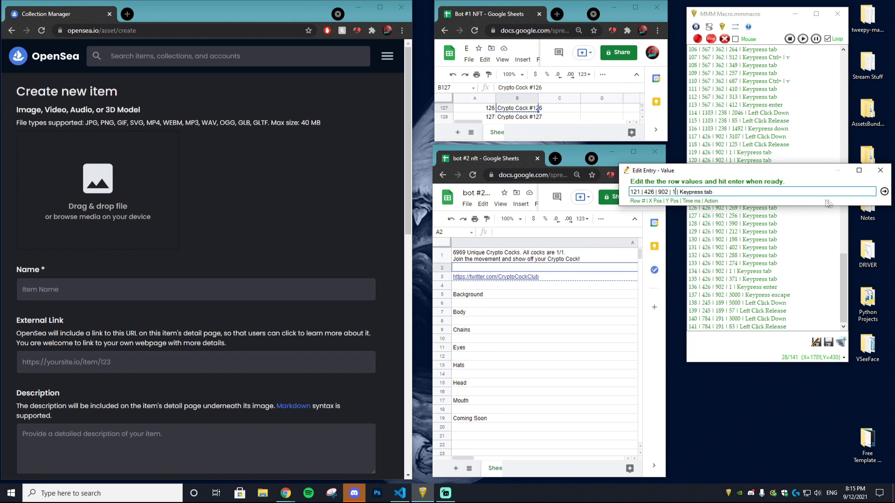
{"action": "left_click", "coordinate": [885, 191]}
{"action": "double_click", "coordinate": [734, 176]}
{"action": "double_click", "coordinate": [674, 192]}
{"action": "left_click", "coordinate": [884, 192]}
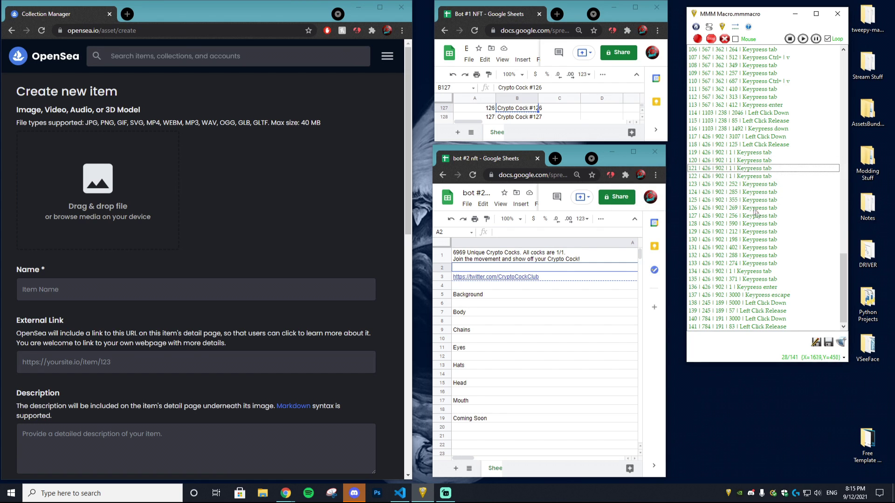
{"action": "double_click", "coordinate": [753, 256]}
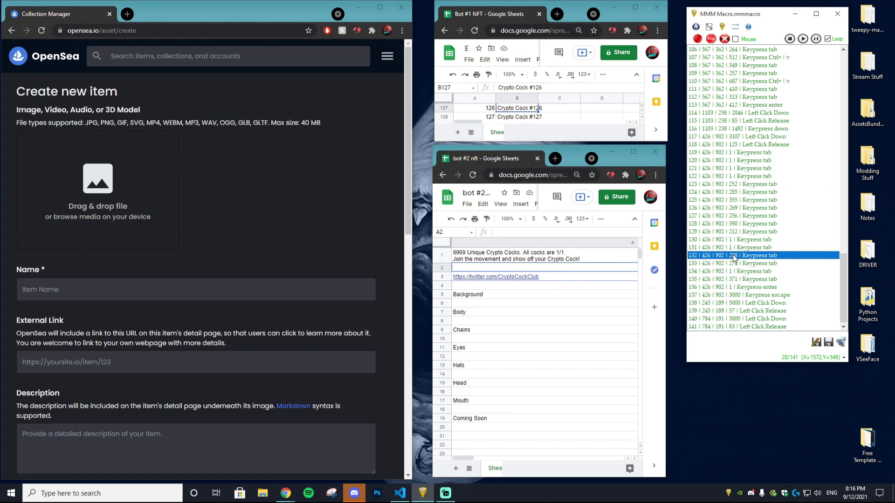
{"action": "left_click", "coordinate": [678, 192]}
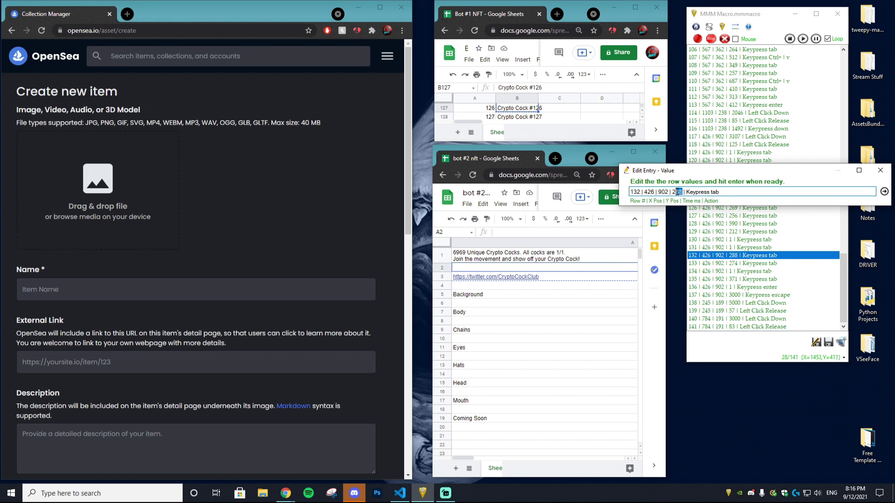
{"action": "type", "text": "1"}
{"action": "left_click", "coordinate": [884, 191]}
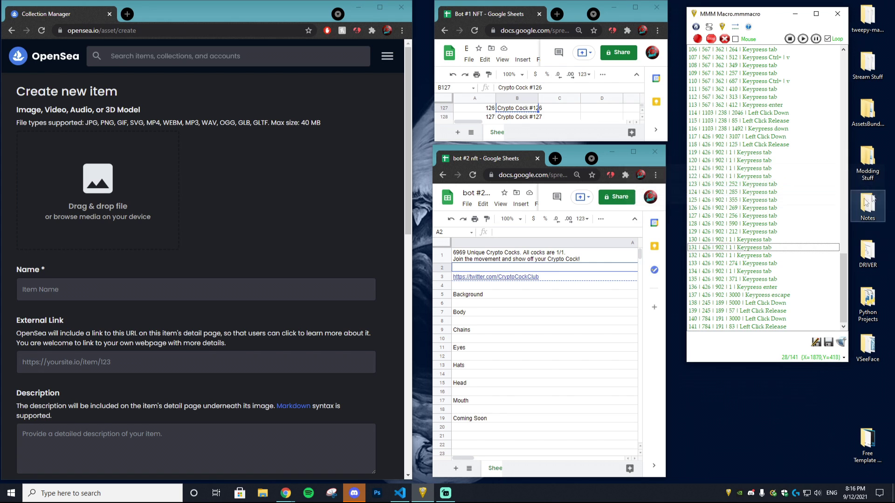
{"action": "left_click", "coordinate": [732, 224]}
{"action": "double_click", "coordinate": [732, 224]}
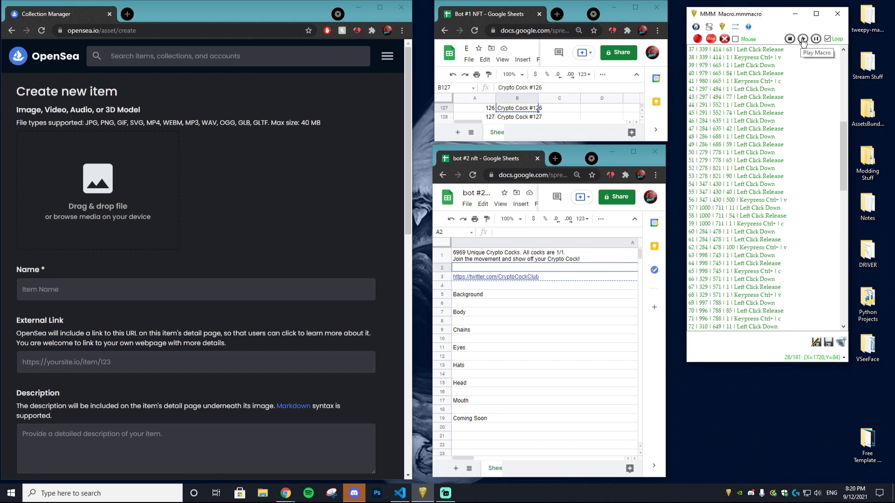
- Change the delays of row 56 and row 13 (was 616) to 1 ms
{"action": "left_click", "coordinate": [731, 201]}
{"action": "double_click", "coordinate": [731, 201]}
{"action": "left_click_drag", "start_coordinate": [680, 192], "coordinate": [674, 193]}
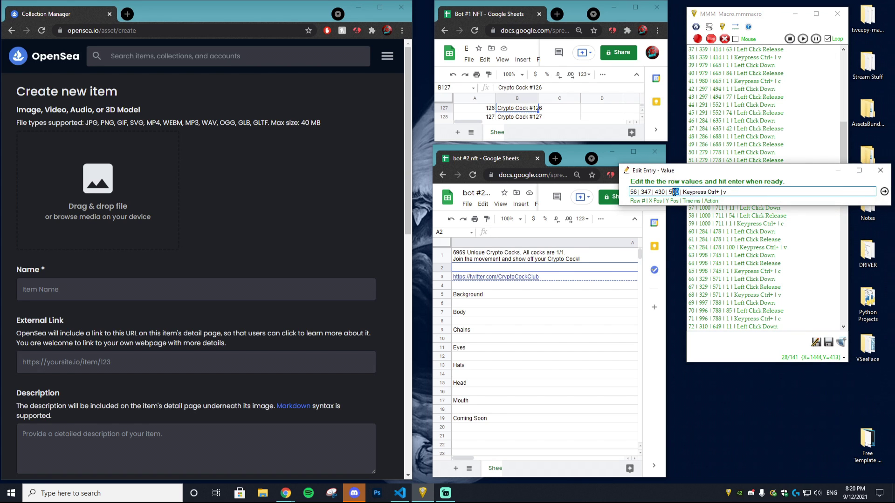
{"action": "type", "text": "1"}
{"action": "left_click", "coordinate": [884, 192]}
{"action": "left_click_drag", "start_coordinate": [839, 163], "coordinate": [832, 81]}
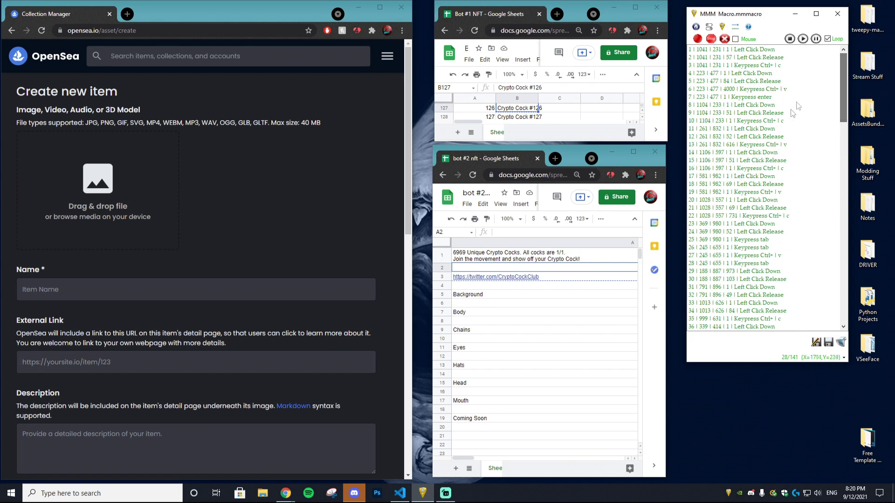
{"action": "double_click", "coordinate": [731, 144]}
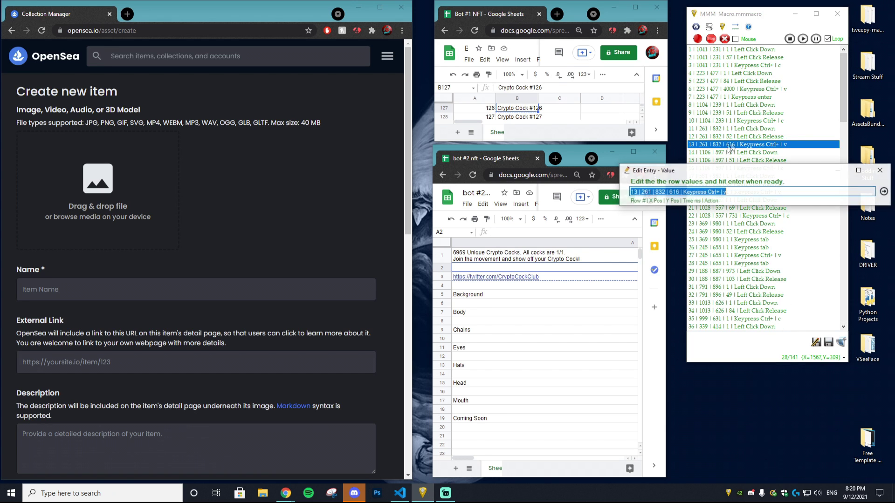
{"action": "left_click", "coordinate": [787, 191]}
{"action": "key", "text": "BackSpace"}
{"action": "key", "text": "BackSpace"}
{"action": "key", "text": "BackSpace"}
{"action": "type", "text": "1"}
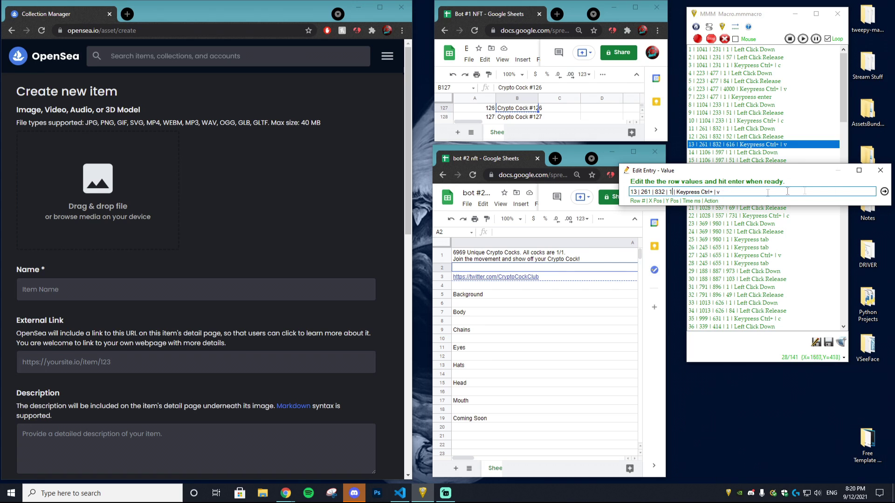
{"action": "left_click", "coordinate": [884, 195]}
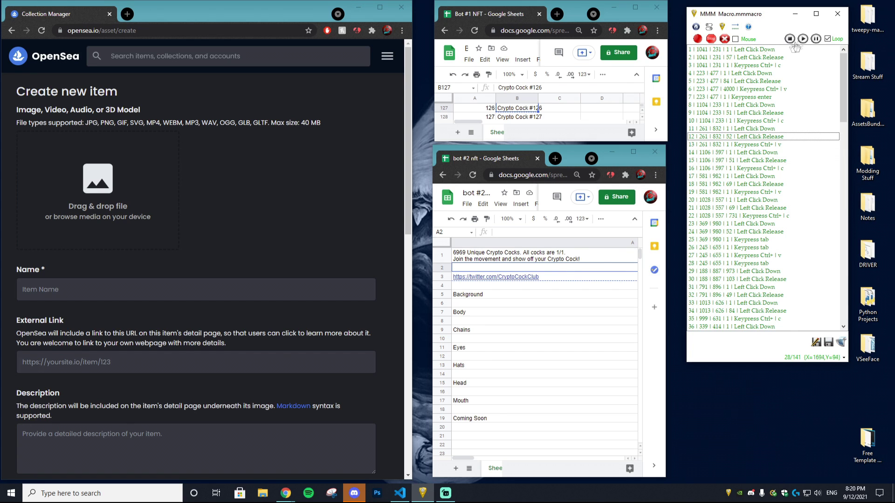
- Save the edited macro, dismiss the confirmation and restart playback
{"action": "left_click", "coordinate": [696, 26]}
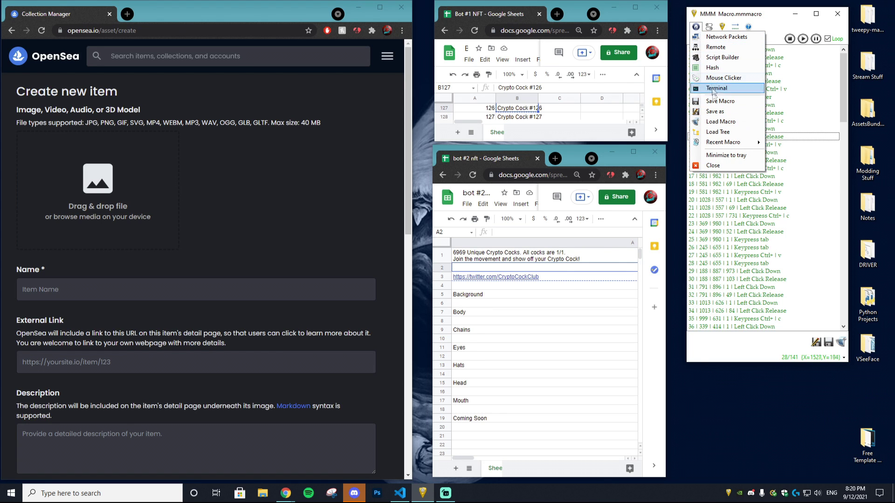
{"action": "left_click", "coordinate": [720, 101]}
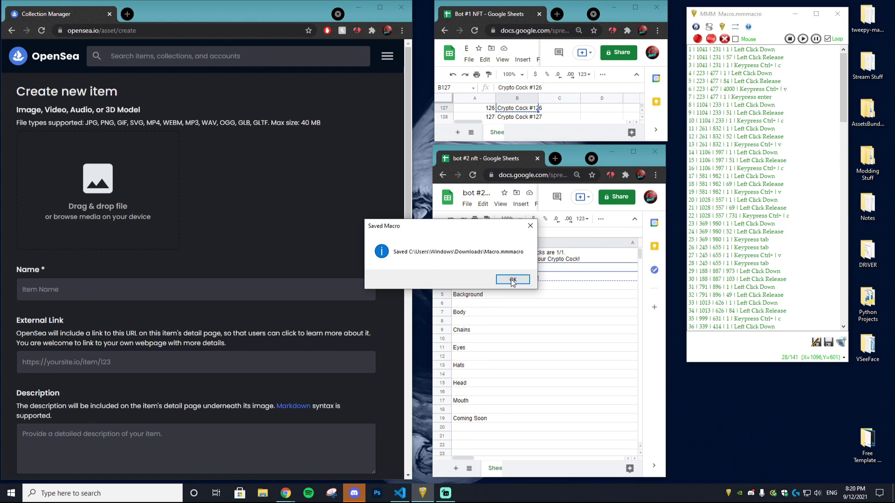
{"action": "left_click", "coordinate": [512, 279]}
{"action": "left_click", "coordinate": [803, 39]}
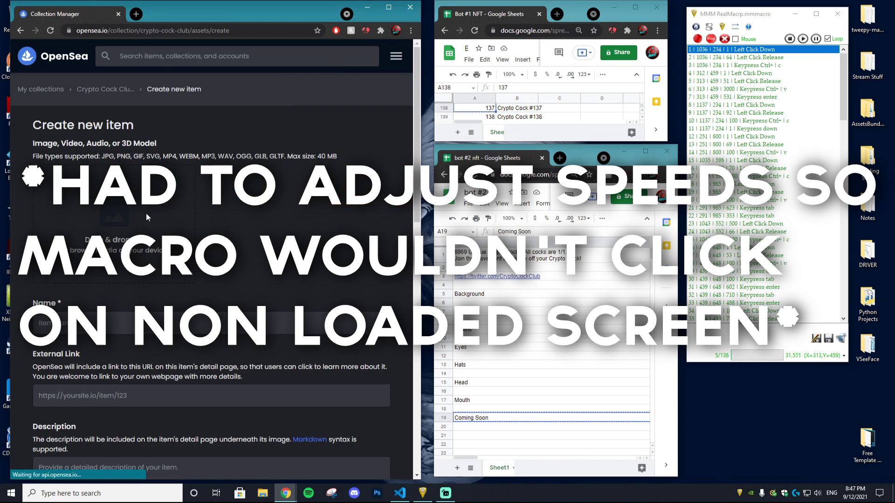
- Upload the next image and paste the name Crypto Cock #137 and the twitter link
{"action": "left_click", "coordinate": [147, 213]}
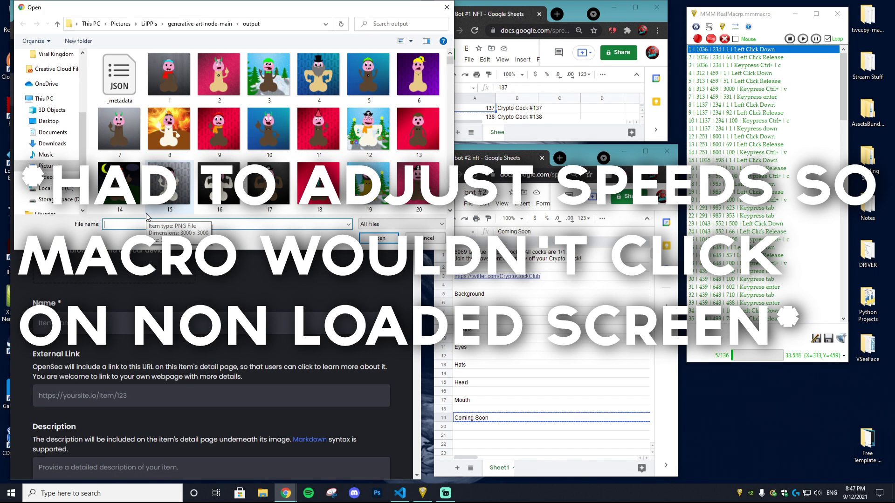
{"action": "key", "text": "ctrl+v"}
{"action": "key", "text": "Return"}
{"action": "left_click", "coordinate": [529, 109]}
{"action": "key", "text": "ctrl+c"}
{"action": "key", "text": "Down"}
{"action": "left_click", "coordinate": [117, 373]}
{"action": "key", "text": "ctrl+v"}
{"action": "left_click", "coordinate": [482, 279]}
{"action": "key", "text": "ctrl+c"}
{"action": "left_click", "coordinate": [135, 457]}
{"action": "key", "text": "ctrl+v"}
{"action": "key", "text": "Tab"}
{"action": "key", "text": "Tab"}
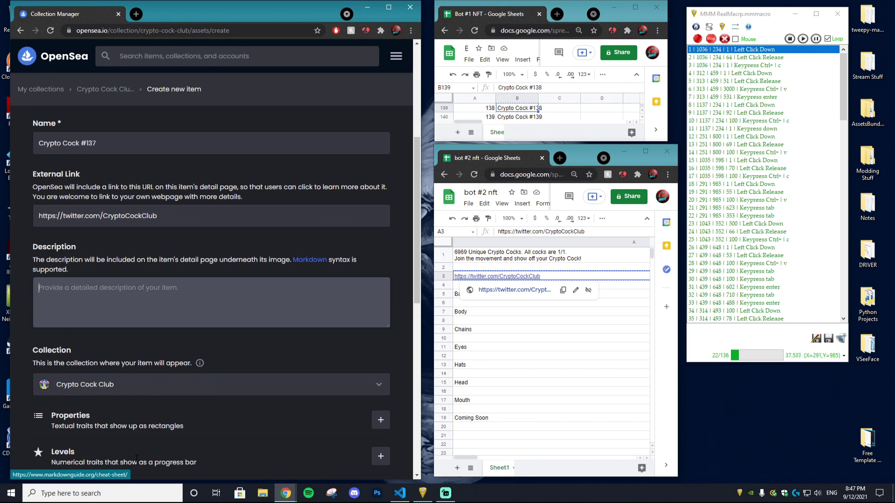
- Paste the A1 description and keep Crypto Cock Club as the collection
{"action": "left_click", "coordinate": [487, 259]}
{"action": "key", "text": "ctrl+c"}
{"action": "left_click", "coordinate": [205, 302]}
{"action": "key", "text": "ctrl+v"}
{"action": "key", "text": "Tab"}
{"action": "key", "text": "Tab"}
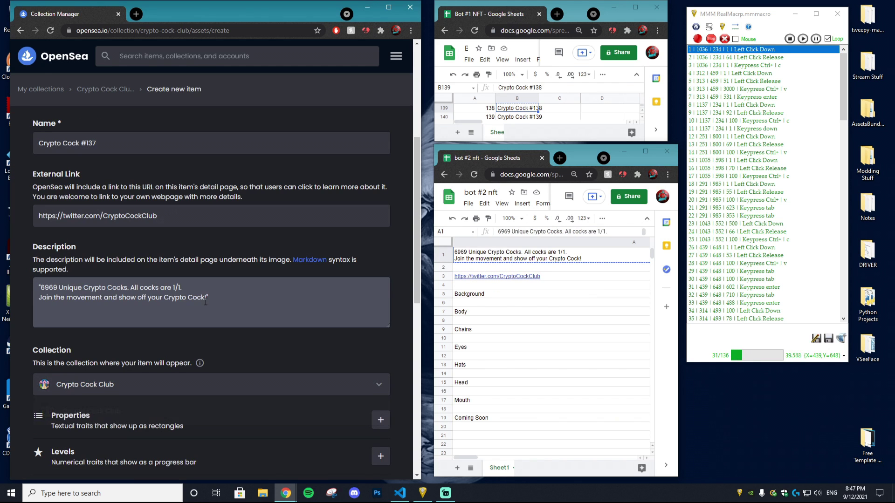
{"action": "key", "text": "Return"}
- Add seven properties with trait types from the sheet and Coming Soon values
{"action": "left_click", "coordinate": [146, 230]}
{"action": "left_click", "coordinate": [146, 259]}
{"action": "left_click", "coordinate": [146, 286]}
{"action": "left_click", "coordinate": [146, 313]}
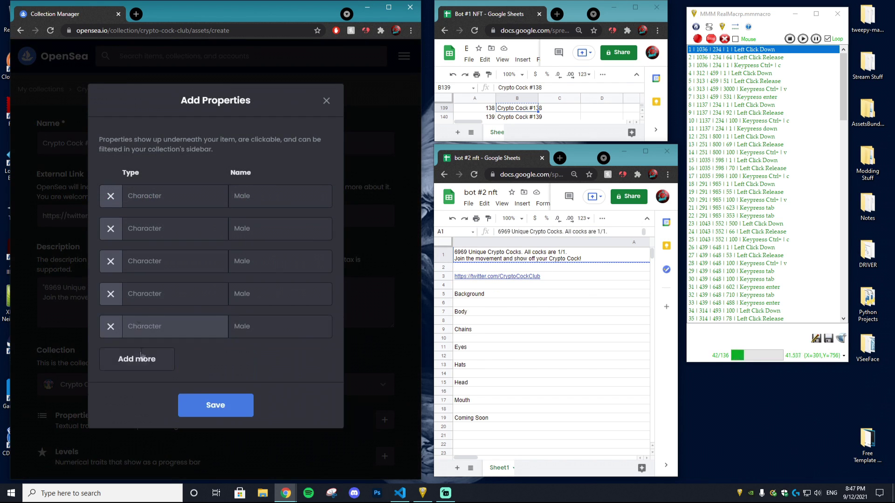
{"action": "left_click", "coordinate": [140, 341]}
{"action": "left_click", "coordinate": [138, 368]}
{"action": "left_click", "coordinate": [472, 298]}
{"action": "left_click", "coordinate": [175, 167]}
{"action": "key", "text": "ctrl+v"}
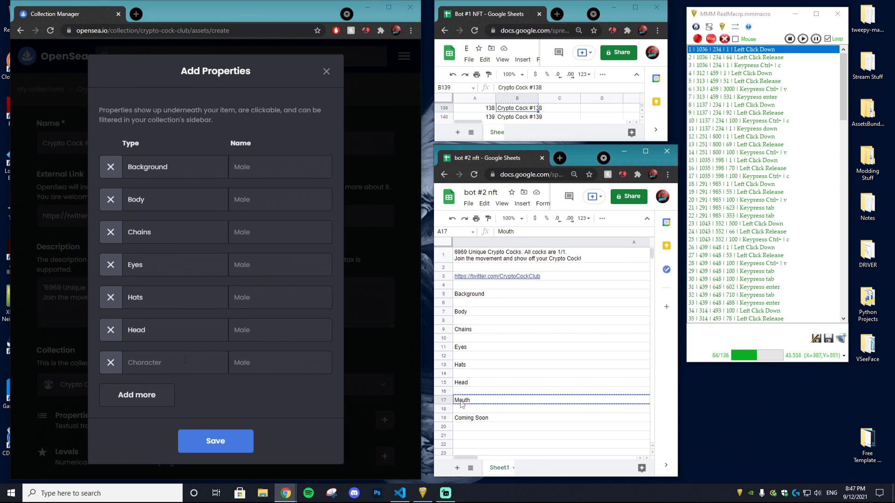
{"action": "left_click", "coordinate": [472, 418]}
{"action": "key", "text": "ctrl+c"}
{"action": "left_click", "coordinate": [299, 166]}
{"action": "key", "text": "ctrl+v"}
{"action": "key", "text": "Tab"}
{"action": "key", "text": "Tab"}
{"action": "key", "text": "Tab"}
{"action": "key", "text": "ctrl+v"}
{"action": "key", "text": "Tab"}
{"action": "key", "text": "Tab"}
{"action": "key", "text": "ctrl+v"}
{"action": "key", "text": "Tab"}
{"action": "key", "text": "Tab"}
{"action": "key", "text": "ctrl+v"}
{"action": "key", "text": "Tab"}
{"action": "key", "text": "Tab"}
{"action": "key", "text": "ctrl+v"}
{"action": "key", "text": "Tab"}
{"action": "key", "text": "Tab"}
{"action": "key", "text": "ctrl+v"}
{"action": "key", "text": "Tab"}
{"action": "key", "text": "Tab"}
{"action": "key", "text": "ctrl+v"}
{"action": "key", "text": "Tab"}
- Create the item and return to the Crypto Cock Club collection page
{"action": "key", "text": "Return"}
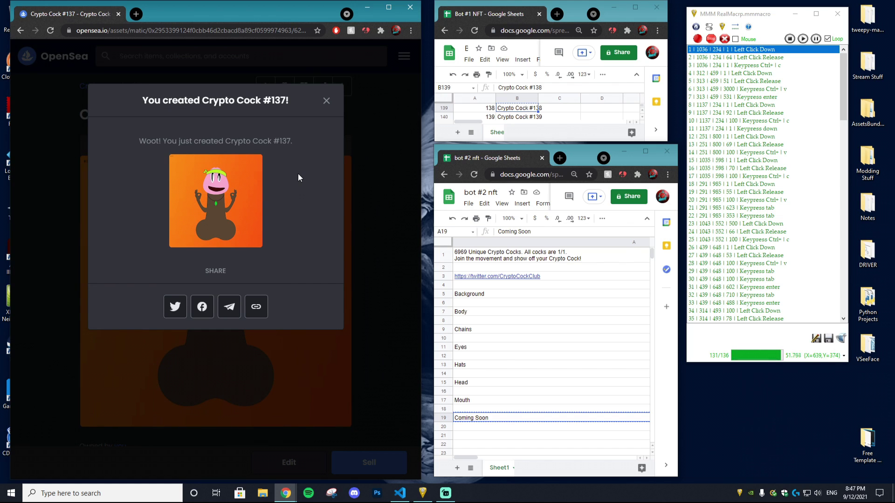
{"action": "key", "text": "Escape"}
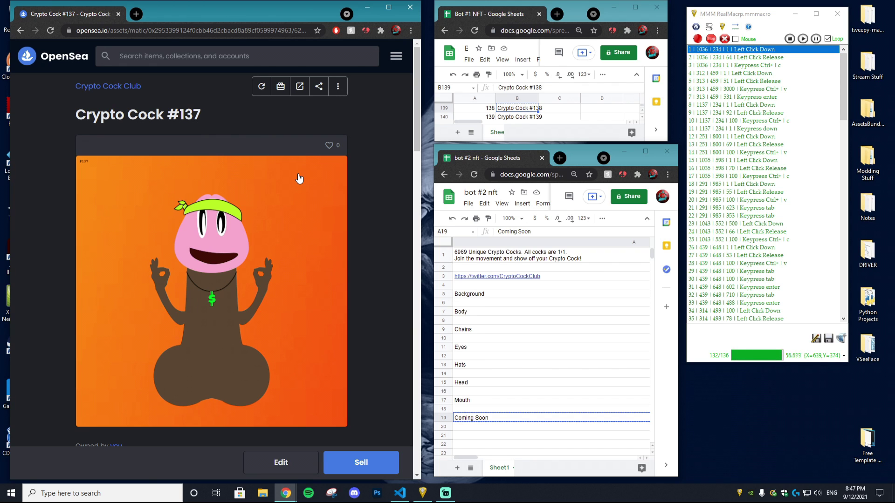
{"action": "left_click", "coordinate": [124, 88]}
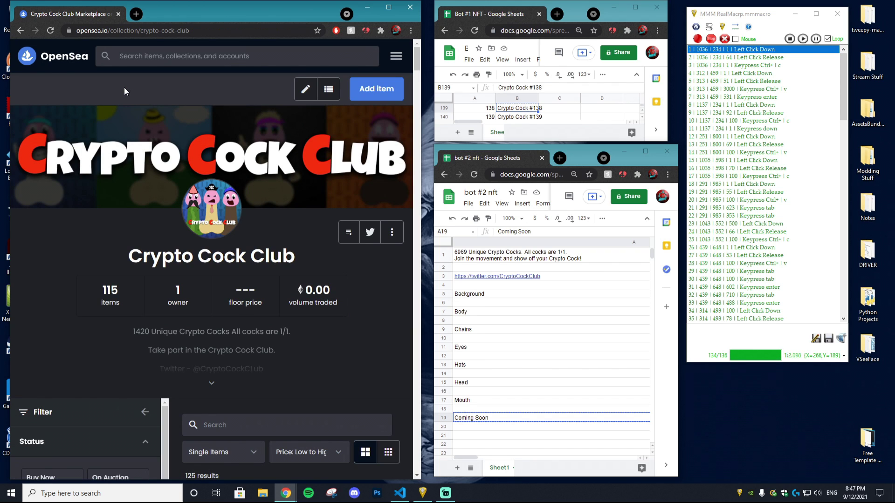
- Upload the next image for Crypto Cock #138 using the item number copied from the sheet
{"action": "left_click", "coordinate": [483, 109]}
{"action": "key", "text": "ctrl+c"}
{"action": "left_click", "coordinate": [145, 214]}
{"action": "key", "text": "ctrl+v"}
{"action": "key", "text": "Return"}
- Copy the item name from the sheet and paste Crypto Cock #138 into Name
{"action": "left_click", "coordinate": [530, 109]}
{"action": "key", "text": "ctrl+c"}
{"action": "key", "text": "Down"}
{"action": "left_click", "coordinate": [117, 372]}
{"action": "key", "text": "ctrl+v"}
- Paste the twitter link from cell A3 into the External Link field
{"action": "left_click", "coordinate": [482, 278]}
- Paste the collection blurb from cell A1 into Description and keep Crypto Cock Club as collection
{"action": "key", "text": "ctrl+c"}
{"action": "left_click", "coordinate": [135, 459]}
{"action": "key", "text": "ctrl+v"}
{"action": "key", "text": "Tab"}
{"action": "key", "text": "Tab"}
{"action": "left_click", "coordinate": [486, 257]}
{"action": "key", "text": "ctrl+c"}
{"action": "left_click", "coordinate": [205, 302]}
{"action": "key", "text": "ctrl+v"}
{"action": "key", "text": "Tab"}
{"action": "key", "text": "Tab"}
{"action": "key", "text": "Return"}
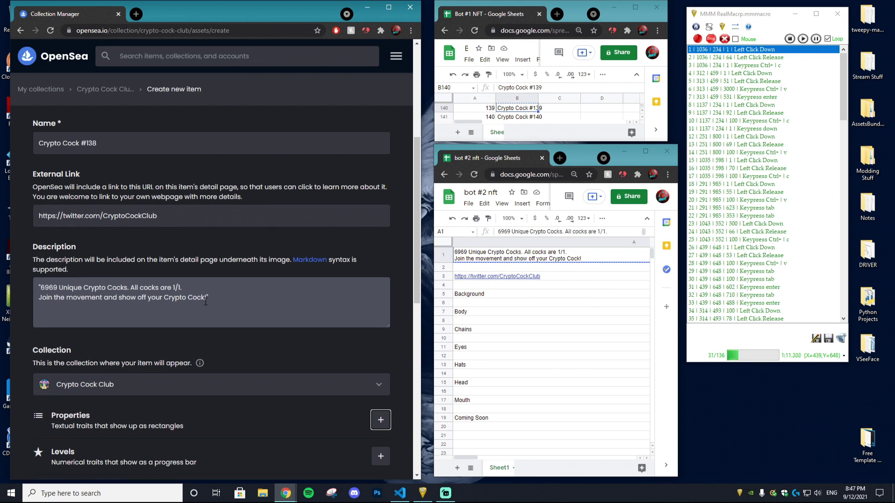
- Open the properties editor and add extra property rows
{"action": "key", "text": "Tab"}
{"action": "key", "text": "Return"}
{"action": "left_click", "coordinate": [135, 292]}
{"action": "left_click", "coordinate": [469, 294]}
- Fill the Type fields with trait names Background and Body through Chains and Mouth
{"action": "left_click", "coordinate": [175, 167]}
{"action": "key", "text": "ctrl+v"}
{"action": "left_click", "coordinate": [174, 200]}
{"action": "key", "text": "ctrl+v"}
{"action": "left_click", "coordinate": [463, 330]}
{"action": "left_click", "coordinate": [174, 232]}
{"action": "key", "text": "ctrl+v"}
{"action": "left_click", "coordinate": [175, 298]}
- Set the property Name values to Coming Soon and save the seven properties
{"action": "key", "text": "ctrl+v"}
{"action": "left_click", "coordinate": [462, 418]}
{"action": "key", "text": "ctrl+c"}
{"action": "left_click", "coordinate": [299, 167]}
{"action": "key", "text": "ctrl+v"}
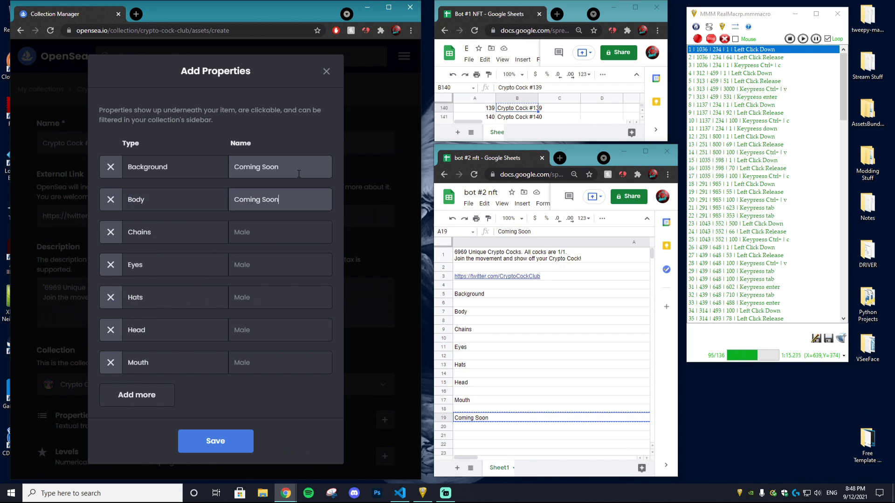
{"action": "key", "text": "Tab"}
{"action": "key", "text": "Tab"}
{"action": "key", "text": "Tab"}
{"action": "key", "text": "ctrl+v"}
{"action": "key", "text": "Tab"}
{"action": "key", "text": "Tab"}
{"action": "key", "text": "Tab"}
{"action": "key", "text": "ctrl+v"}
{"action": "key", "text": "Return"}
- Create Crypto Cock #138 and return to the Crypto Cock Club collection
{"action": "scroll", "coordinate": [298, 174], "scroll_direction": "down", "scroll_amount": 10}
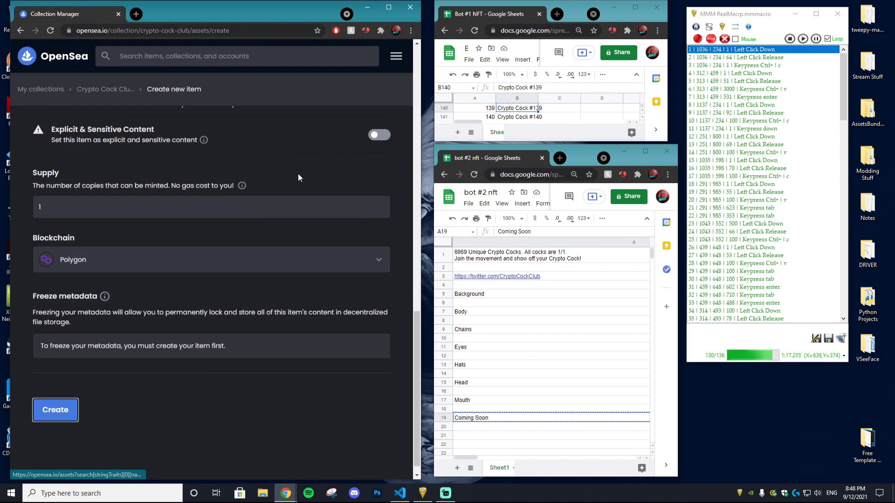
{"action": "key", "text": "Return"}
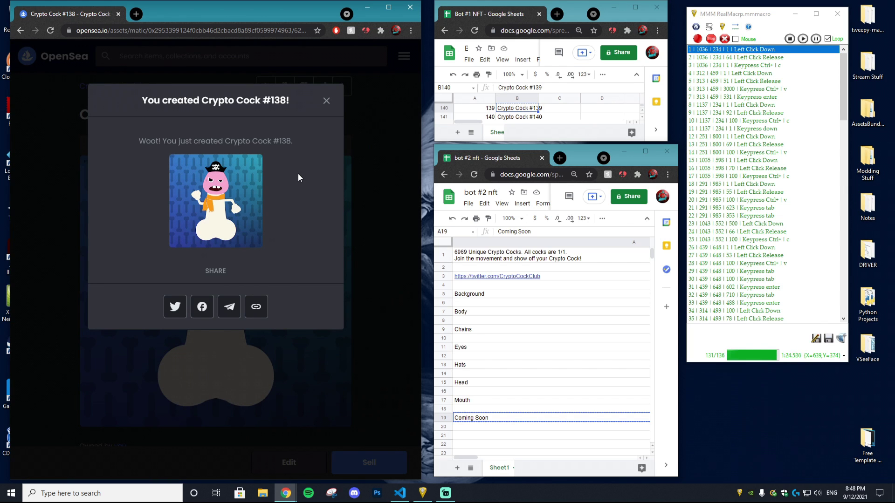
{"action": "key", "text": "Escape"}
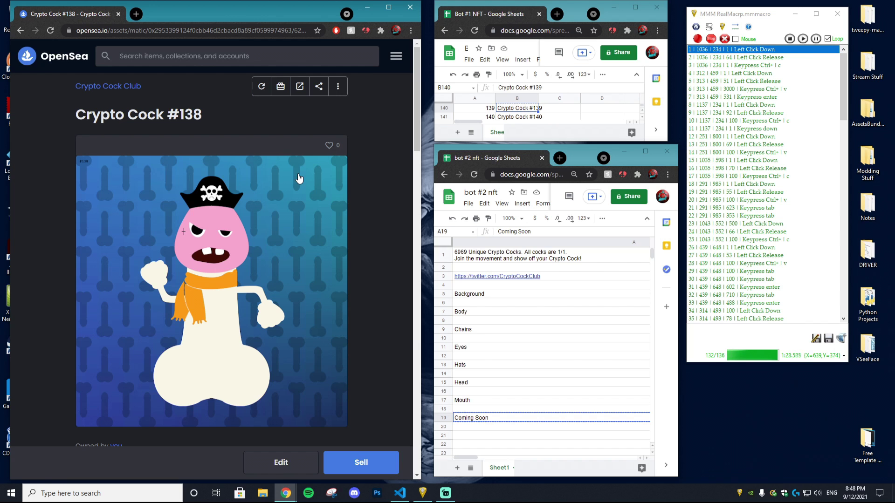
{"action": "left_click", "coordinate": [124, 86]}
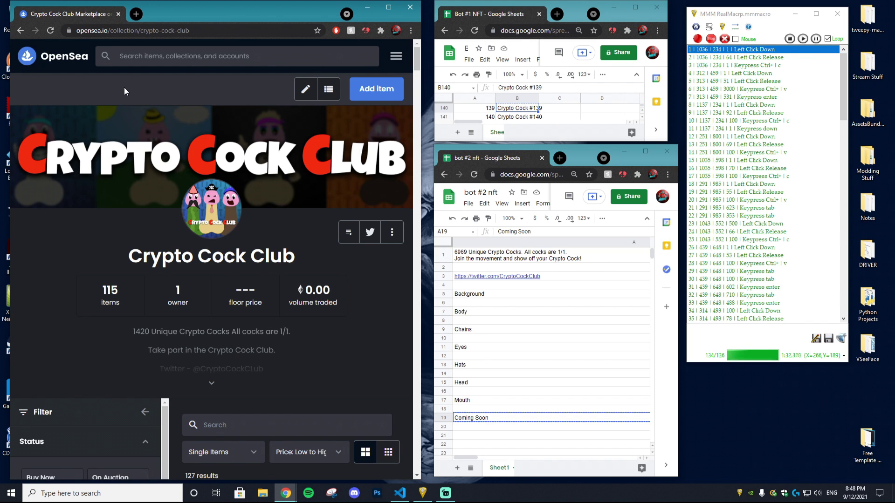
- Start a new item and upload the next image using the copied item number
{"action": "left_click", "coordinate": [377, 88]}
{"action": "left_click", "coordinate": [483, 110]}
{"action": "key", "text": "ctrl+c"}
{"action": "left_click", "coordinate": [146, 214]}
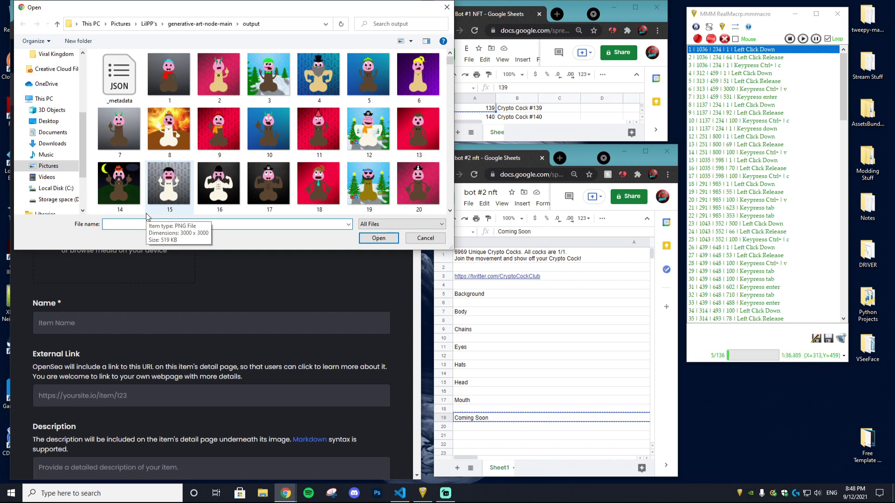
{"action": "key", "text": "ctrl+v"}
{"action": "key", "text": "Return"}
- Enter Crypto Cock #139 as the Name and pick up the twitter link from A3
{"action": "left_click", "coordinate": [530, 109]}
{"action": "key", "text": "ctrl+c"}
{"action": "key", "text": "Down"}
{"action": "left_click", "coordinate": [117, 373]}
- Fill External Link and the Description blurb, keeping Crypto Cock Club as collection
{"action": "key", "text": "ctrl+v"}
{"action": "left_click", "coordinate": [483, 279]}
{"action": "left_click", "coordinate": [135, 459]}
{"action": "key", "text": "ctrl+v"}
{"action": "key", "text": "Tab"}
{"action": "key", "text": "Tab"}
{"action": "left_click", "coordinate": [486, 257]}
{"action": "key", "text": "ctrl+c"}
{"action": "left_click", "coordinate": [204, 302]}
{"action": "key", "text": "ctrl+v"}
{"action": "key", "text": "Tab"}
{"action": "key", "text": "Tab"}
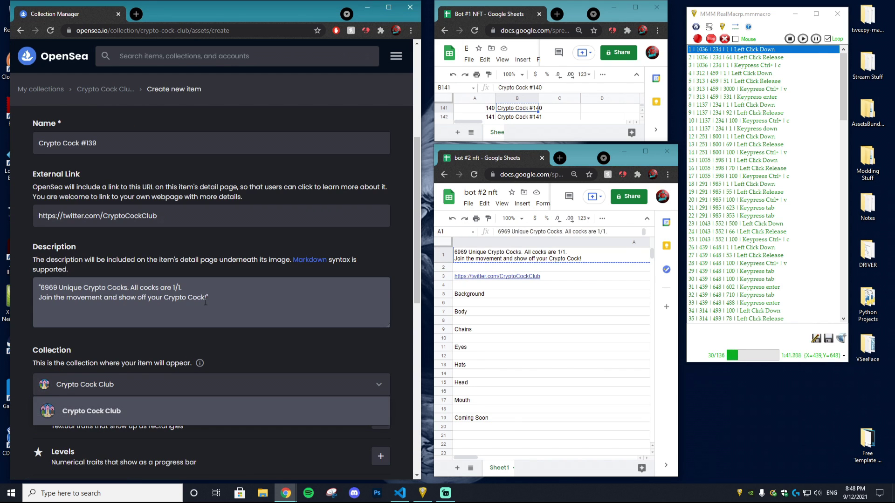
{"action": "key", "text": "Return"}
- Add property rows with trait types and Coming Soon values for Crypto Cock #139
{"action": "key", "text": "Return"}
{"action": "left_click", "coordinate": [138, 230]}
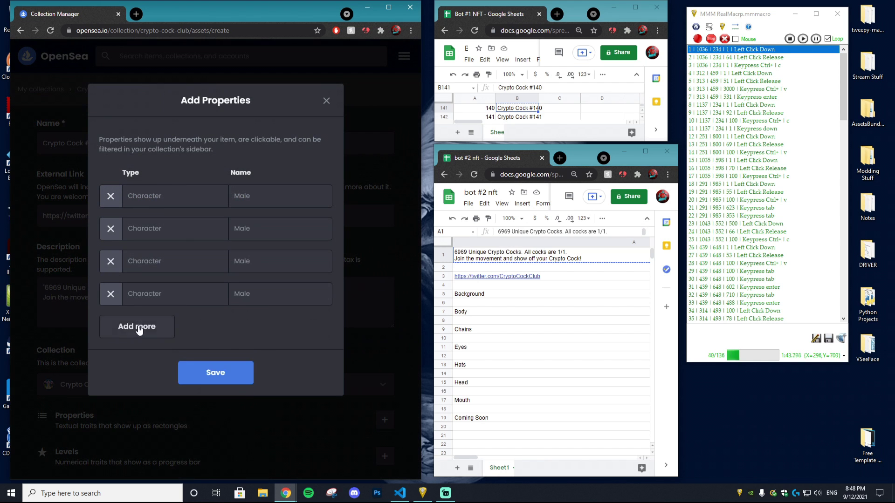
{"action": "left_click", "coordinate": [138, 323]}
{"action": "left_click", "coordinate": [136, 367]}
{"action": "left_click", "coordinate": [471, 417]}
{"action": "key", "text": "ctrl+c"}
{"action": "left_click", "coordinate": [298, 174]}
{"action": "key", "text": "ctrl+v"}
{"action": "key", "text": "Return"}
{"action": "scroll", "coordinate": [298, 174], "scroll_direction": "down", "scroll_amount": 10}
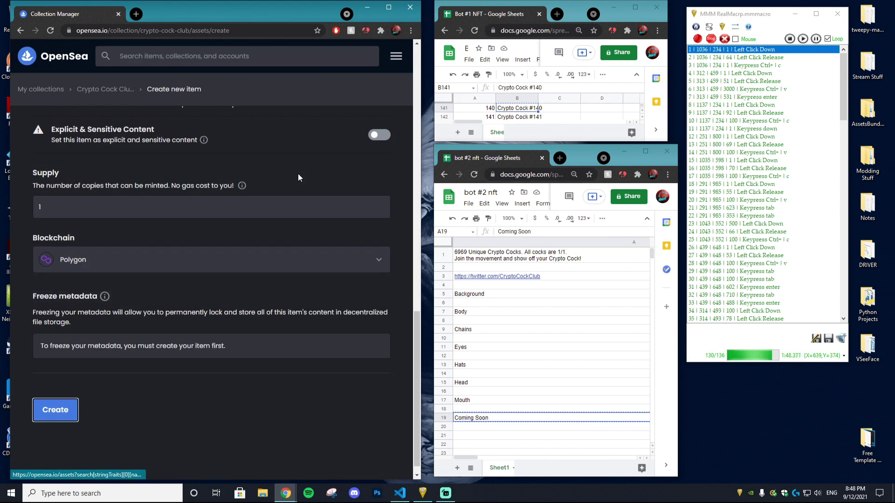